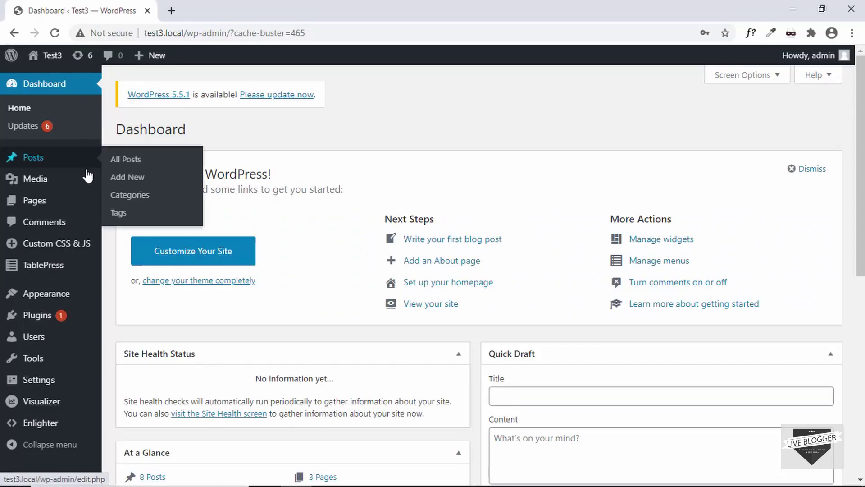
Search for new plugins with the keyword "3d flipbook" and install and activate DearFlip – WordPress 3D Flipbook, PDF Flipbook
mouse_move(43, 318)
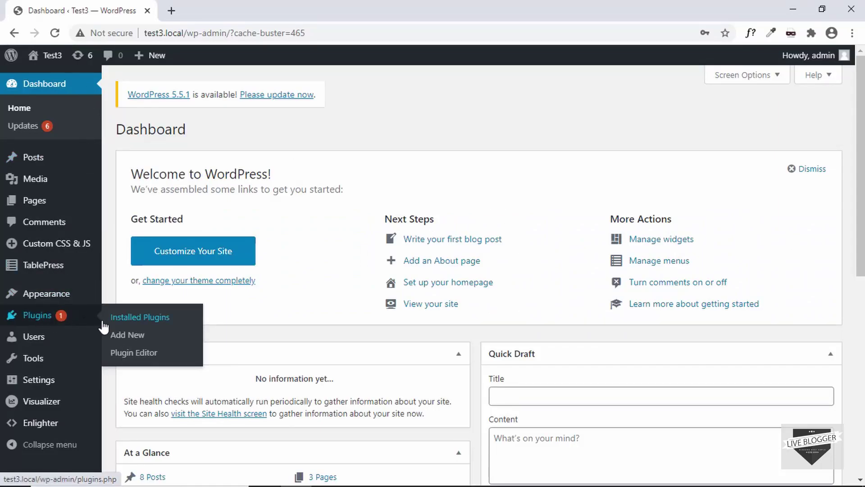
left_click(137, 340)
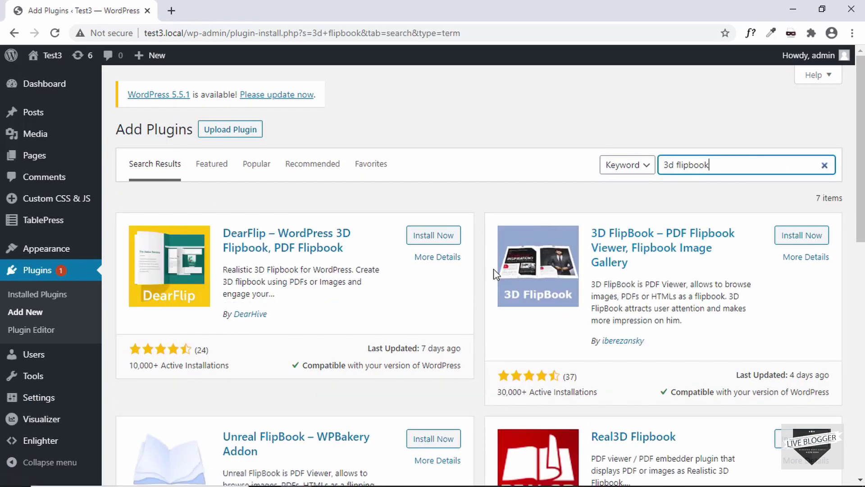
scroll(494, 269, "down", 10)
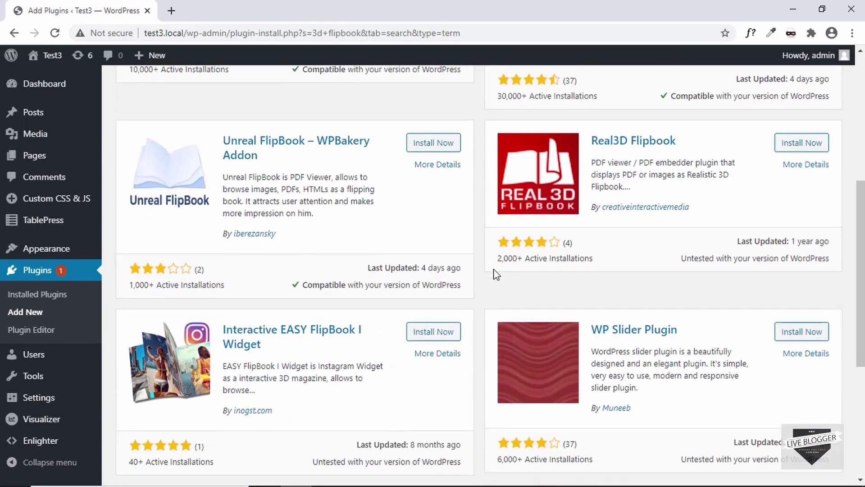
scroll(495, 273, "up", 10)
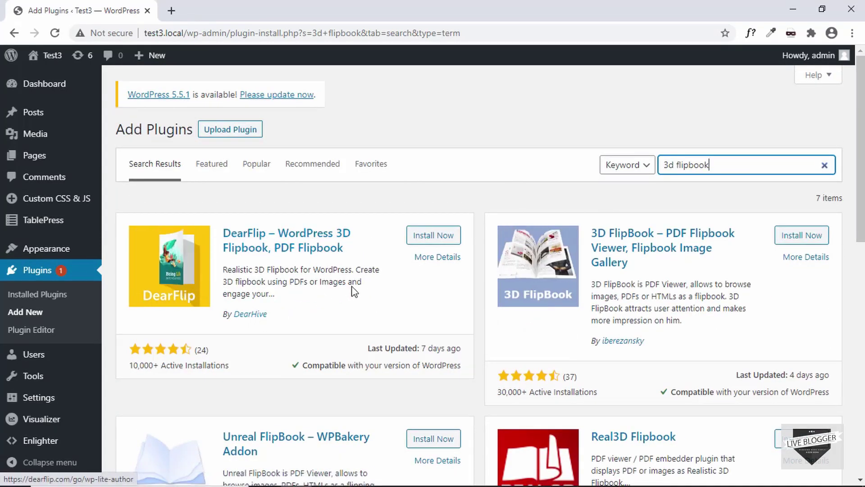
left_click(433, 236)
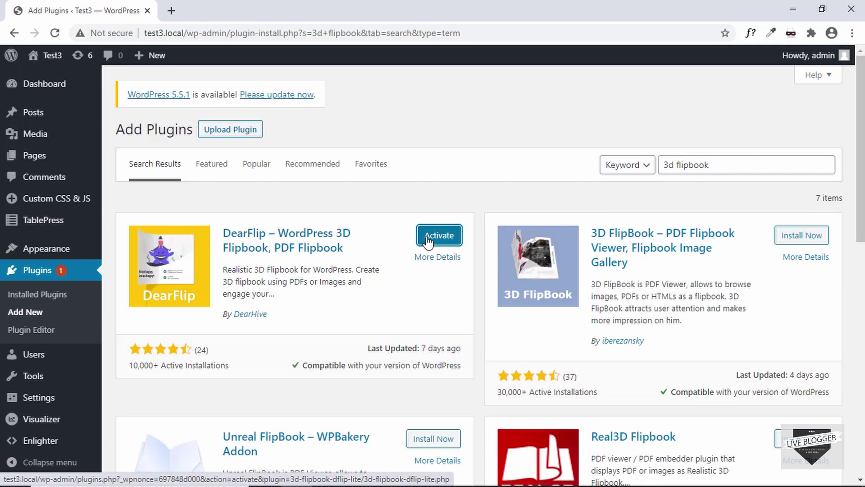
left_click(437, 237)
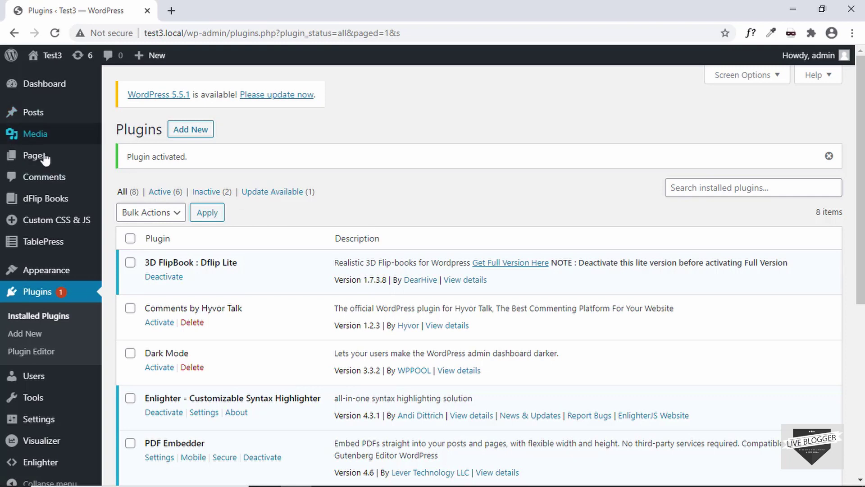
Start a new dFlip book and title it "My PDF"
mouse_move(29, 211)
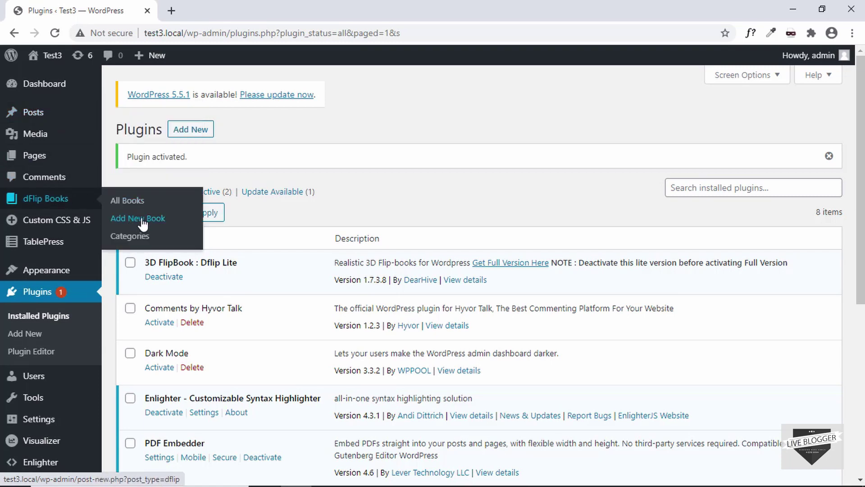
left_click(143, 219)
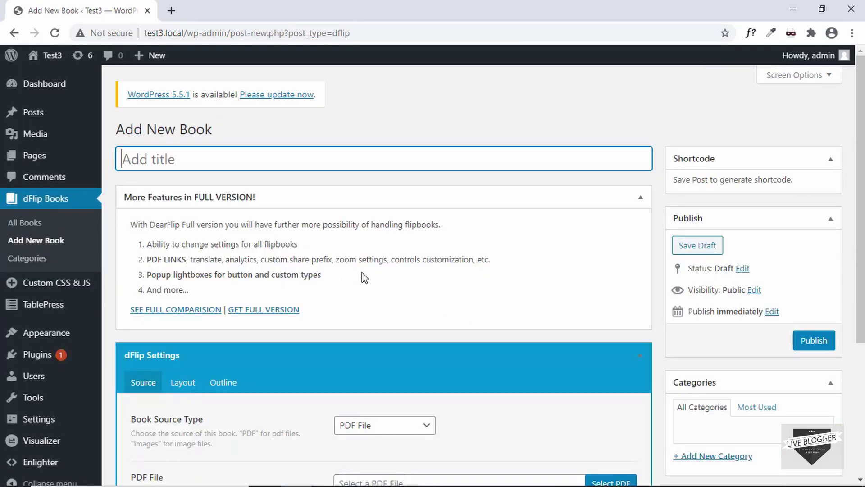
scroll(363, 276, "down", 5)
scroll(364, 277, "up", 3)
scroll(364, 277, "up", 2)
type("My PDF")
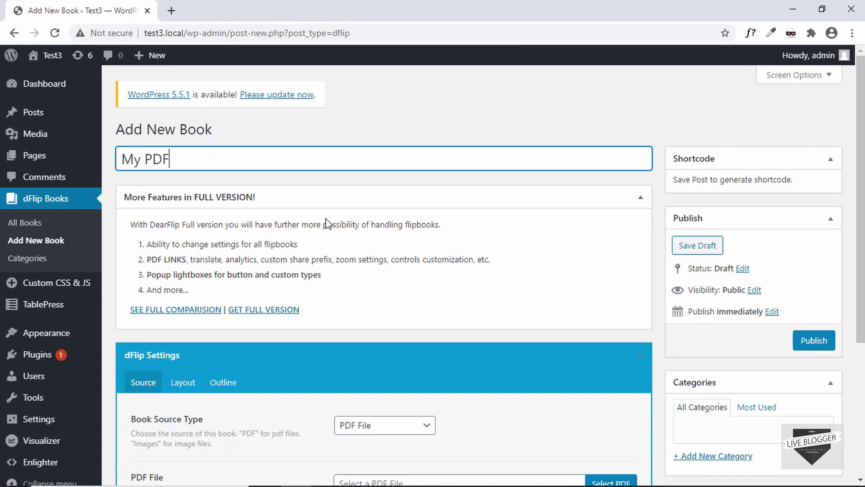
Use PDF File as the book's source type and choose Test.pdf from the media library as its PDF
scroll(326, 223, "down", 4)
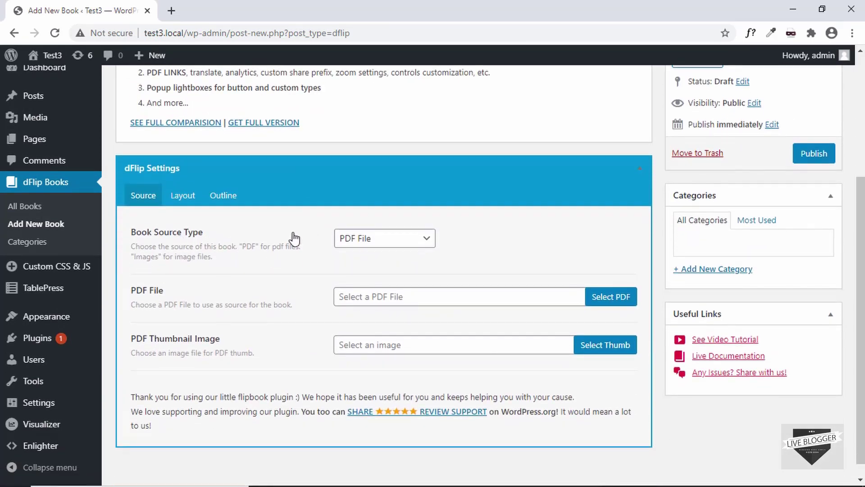
left_click(385, 243)
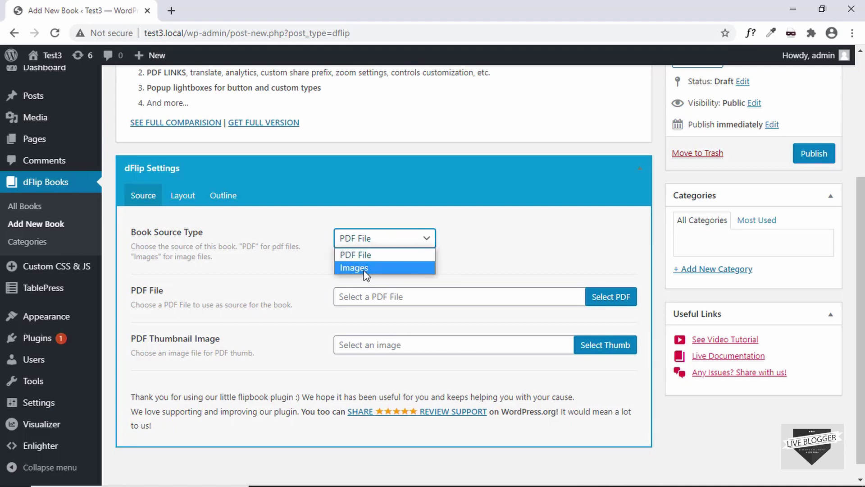
left_click(379, 255)
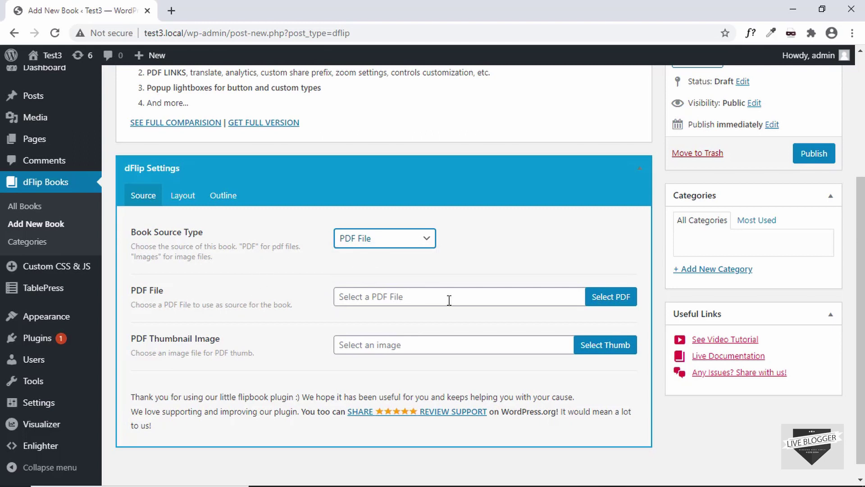
left_click(623, 303)
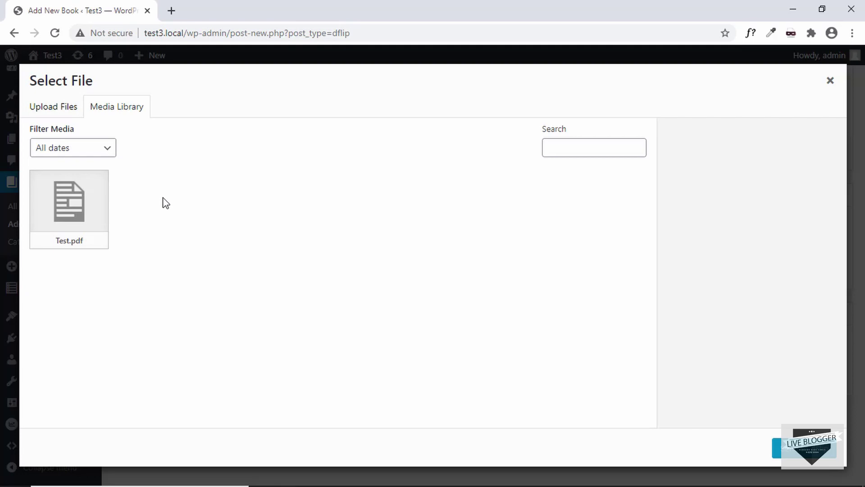
left_click(56, 109)
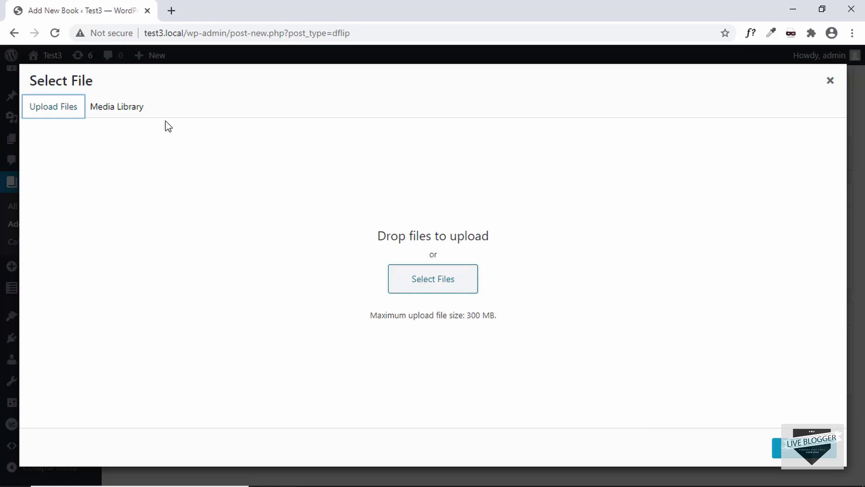
left_click(116, 112)
left_click(68, 199)
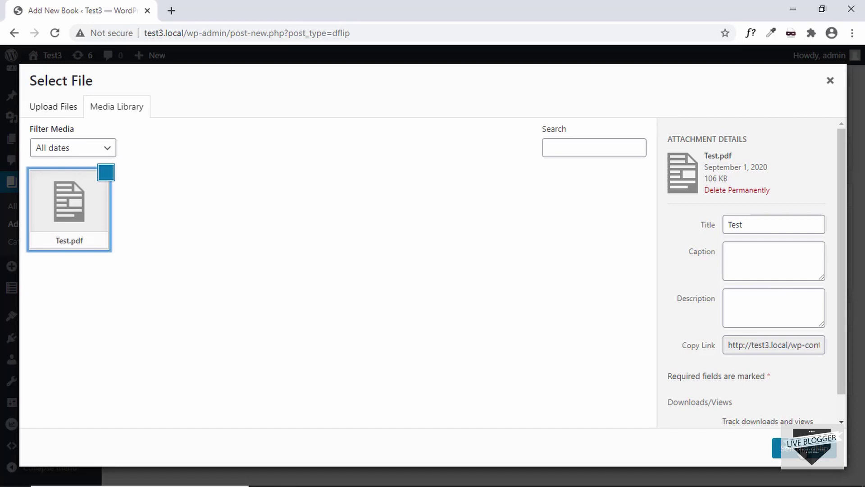
left_click(804, 447)
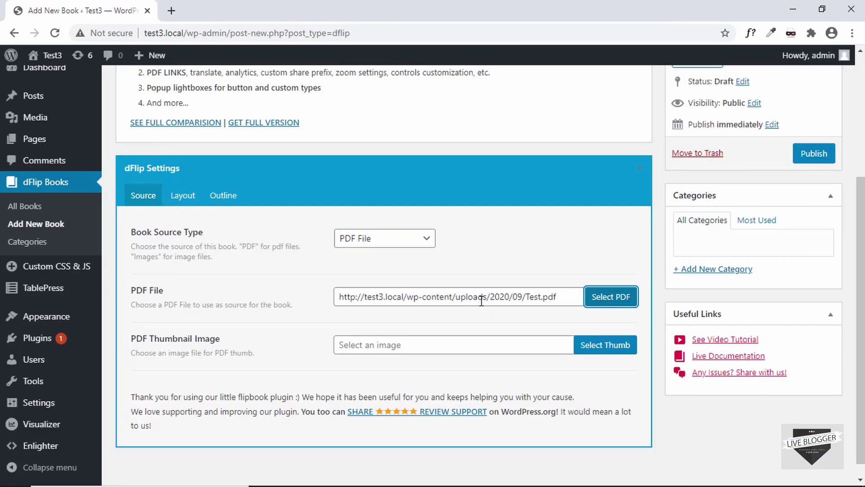
Publish the book and copy its normal shortcode
scroll(481, 300, "down", 1)
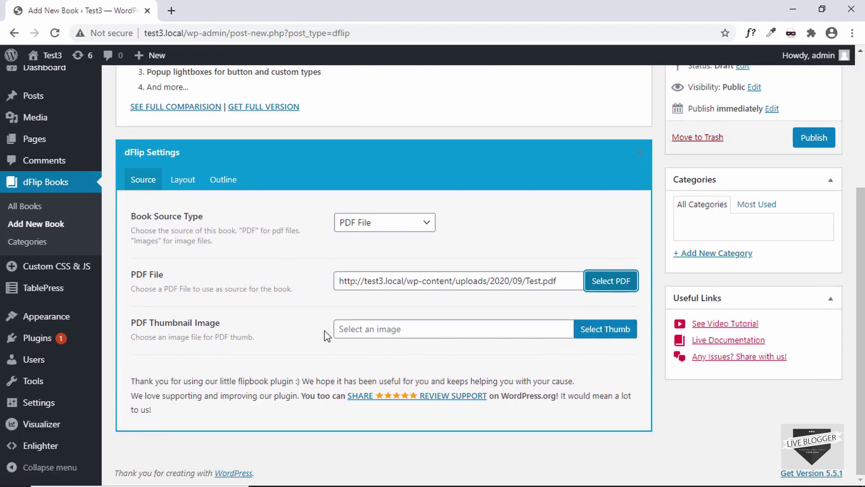
scroll(315, 324, "up", 4)
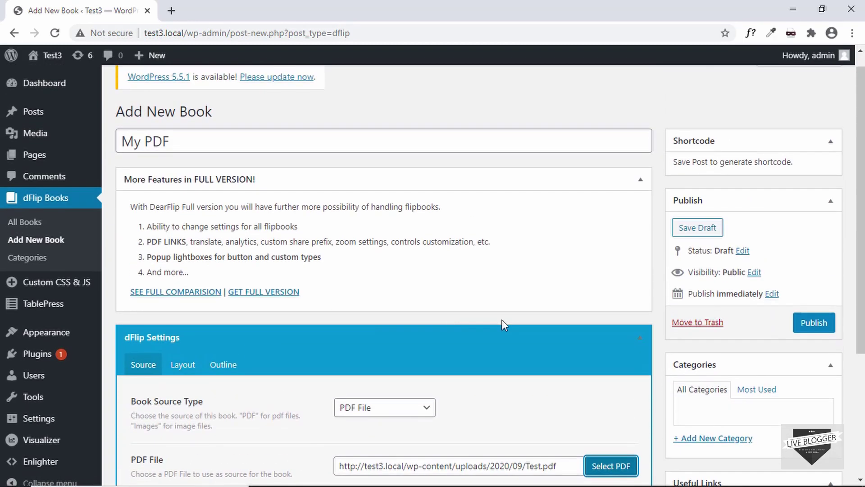
left_click(809, 327)
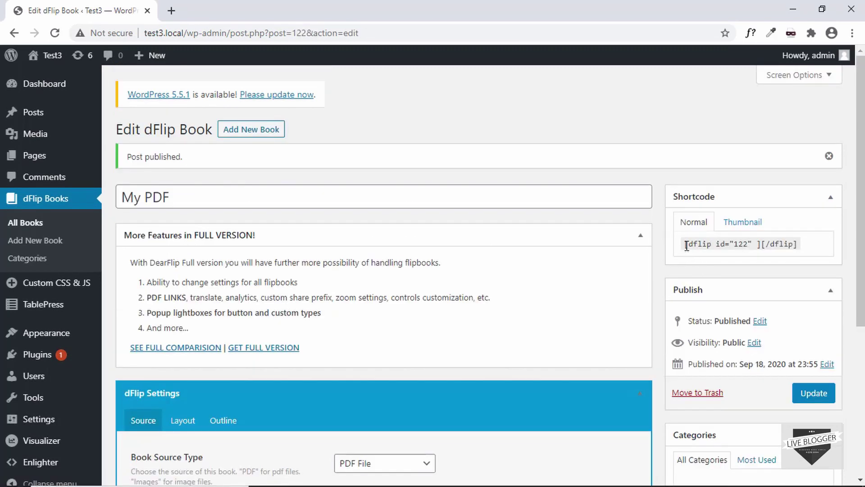
left_click(722, 242)
key("ctrl+c")
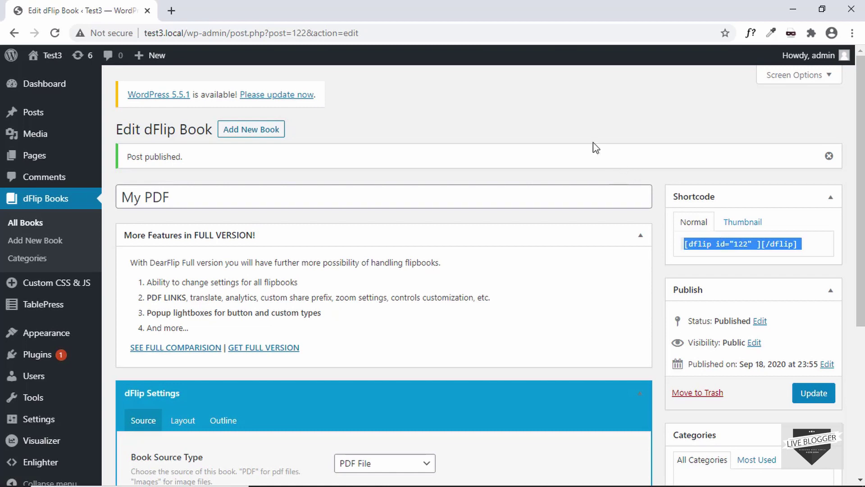
Create a new post titled "3D Flipbook PDF"
mouse_move(93, 118)
mouse_move(33, 116)
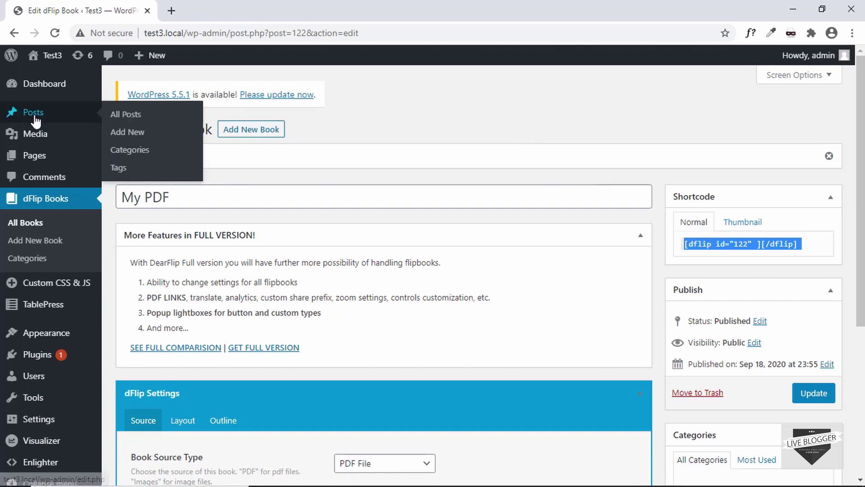
left_click(133, 137)
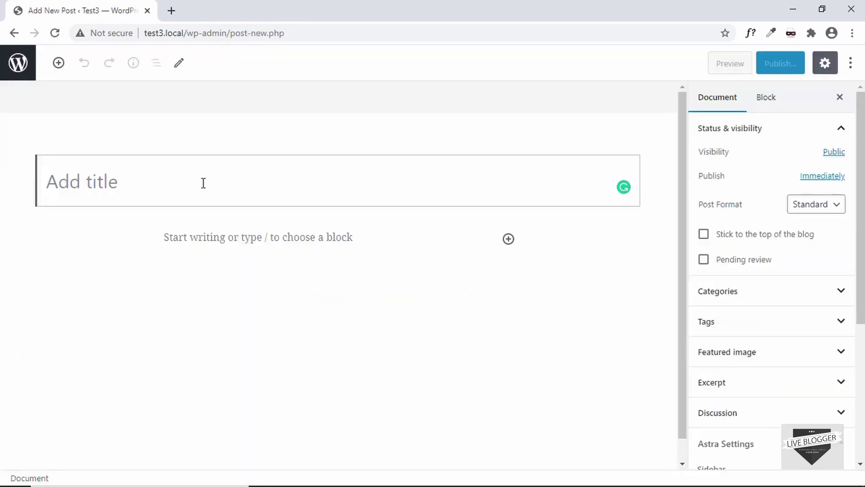
type("3D ")
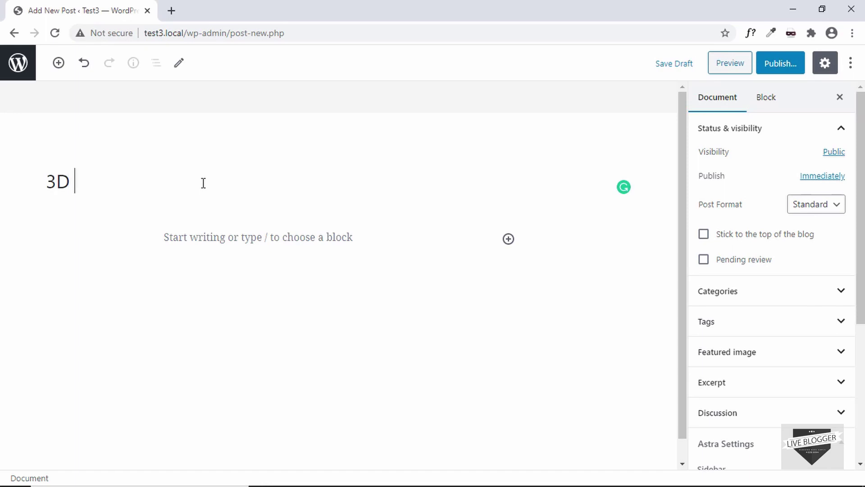
type("Flipbook PDF")
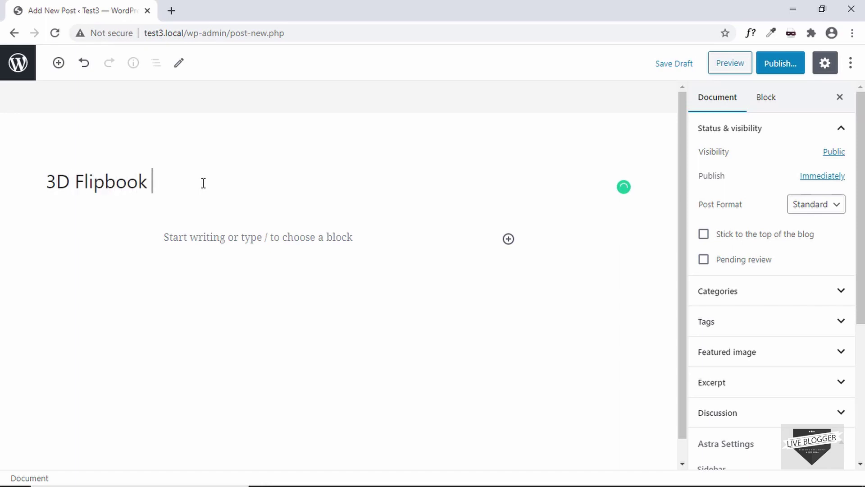
Write the post's opening paragraph: "Please read the following PDF for more information:"
left_click(131, 267)
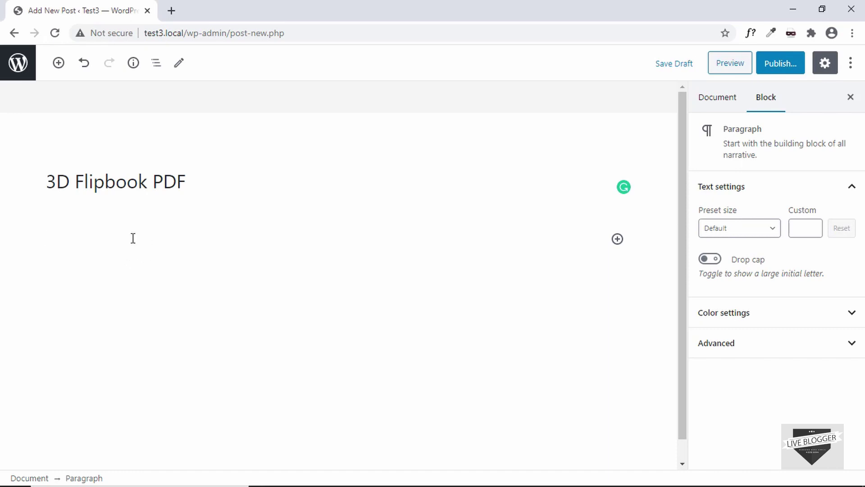
type("Please read the f")
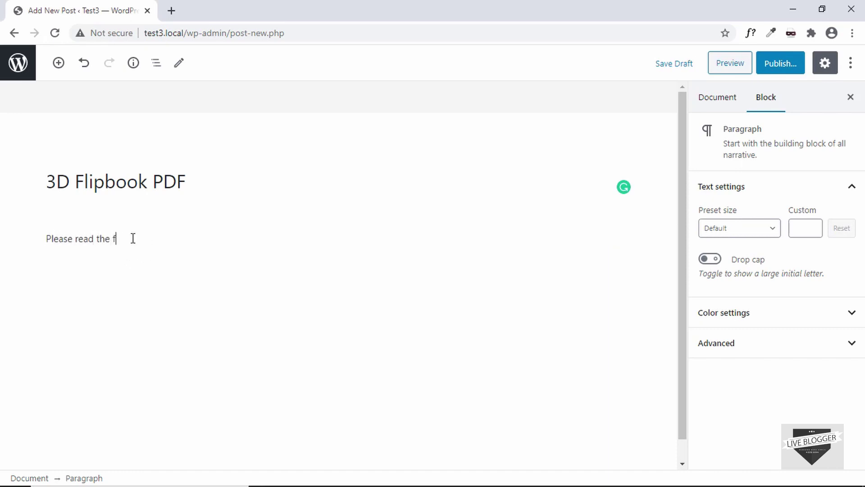
type("ollowing PDF for more information:")
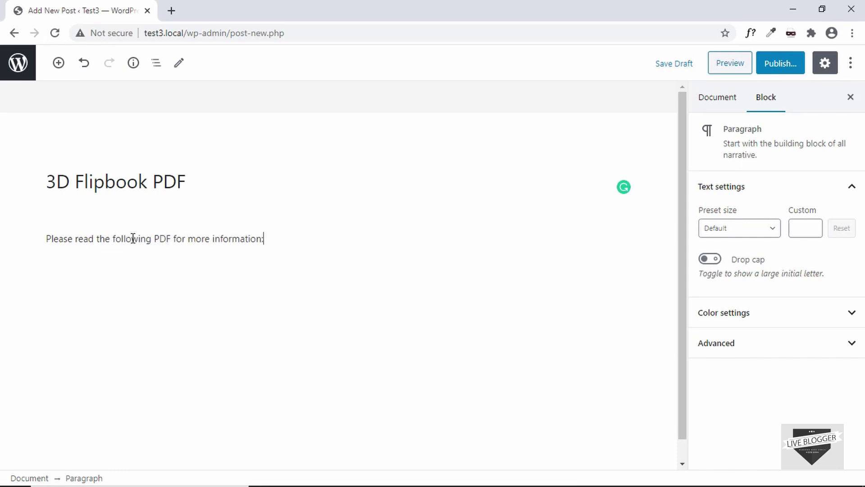
Add a Shortcode block below the paragraph containing [dflip id="122" ][/dflip], without a trailing empty line
key("Return")
type("/")
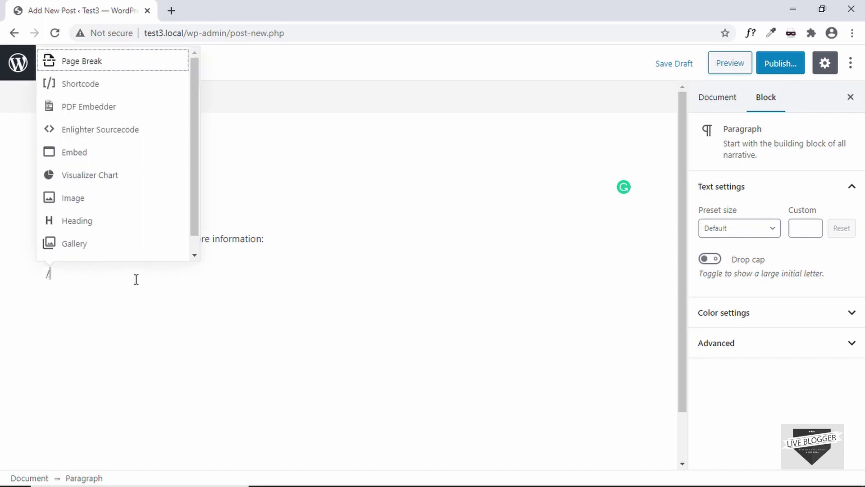
type("shor")
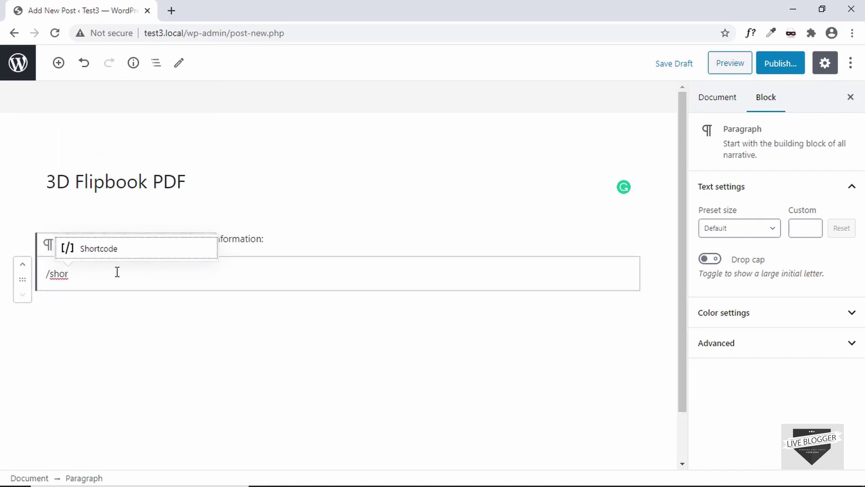
left_click(137, 249)
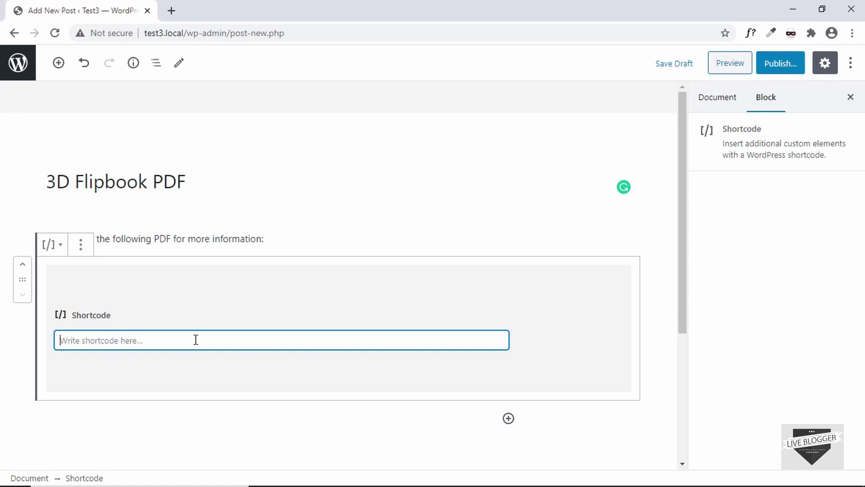
key("ctrl+v")
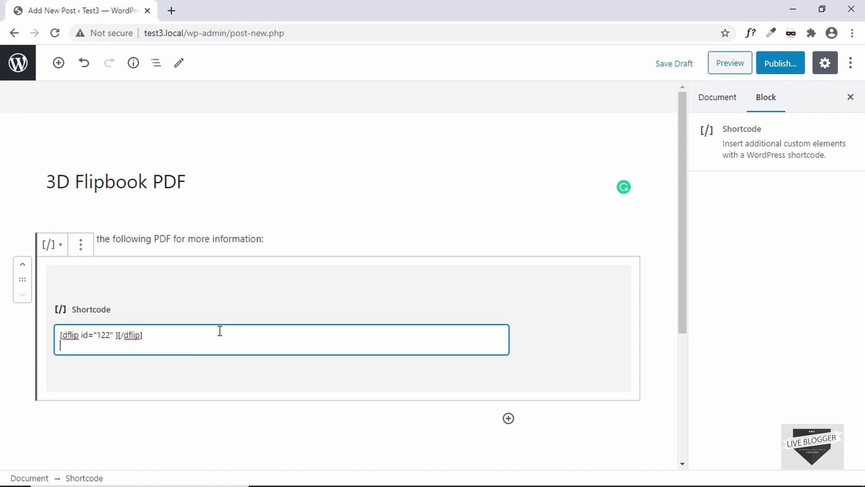
key("BackSpace")
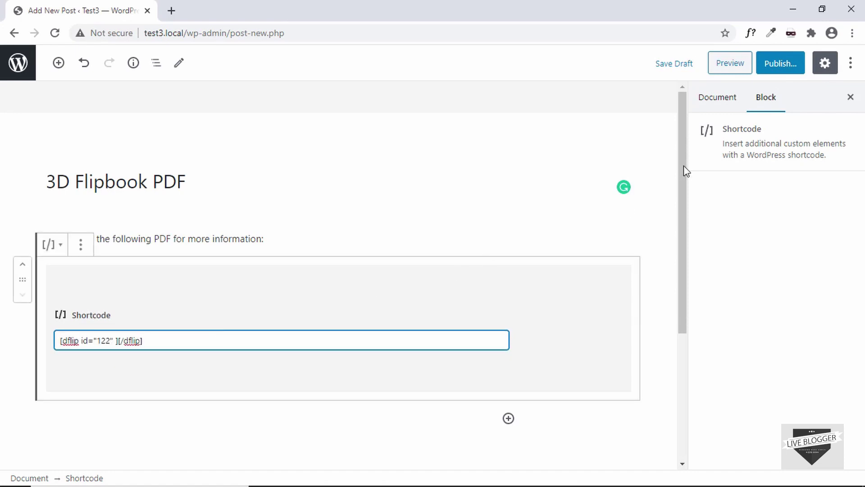
Publish the post and view it in a new browser tab
left_click(782, 70)
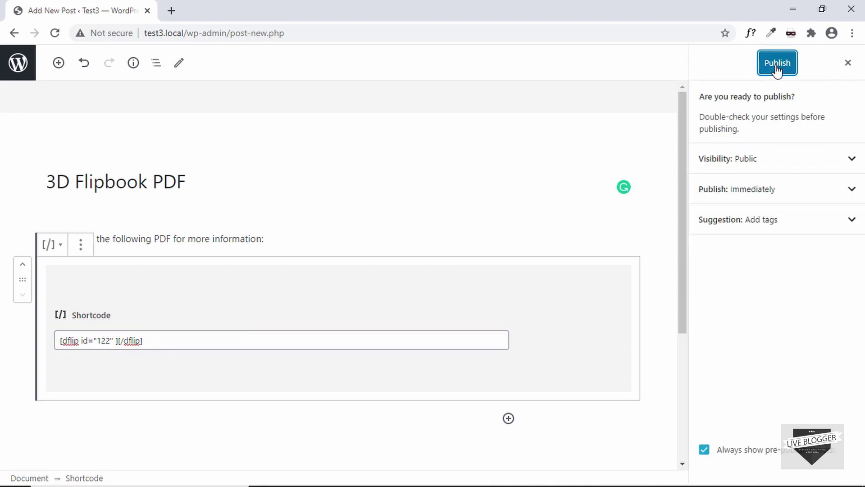
left_click(776, 64)
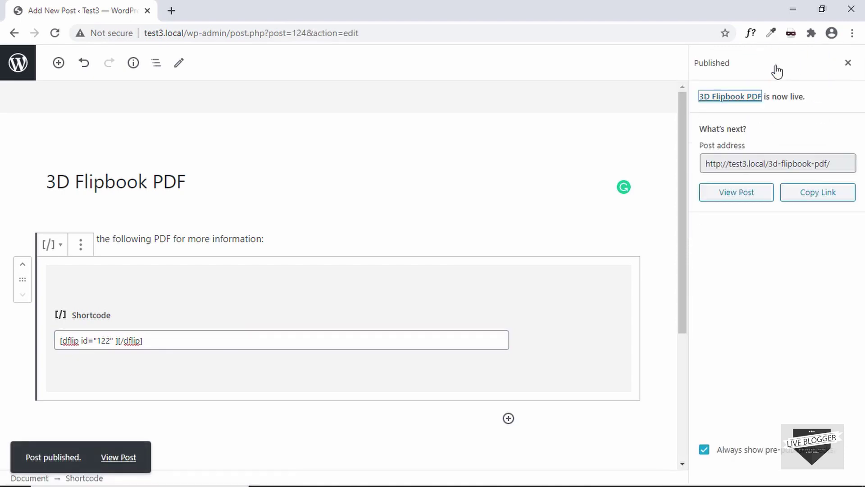
left_click(116, 457, "ctrl")
left_click(213, 9)
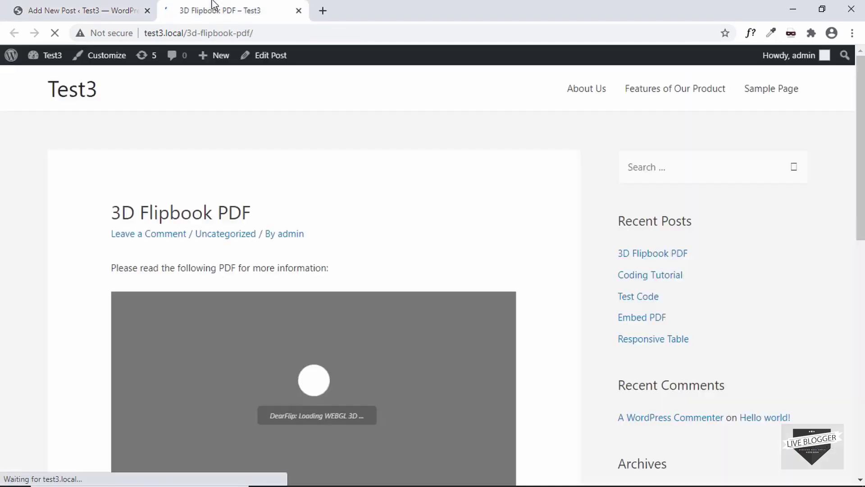
View the embedded flipbook in full screen and flip through its pages to the end and back to the cover
scroll(537, 191, "down", 4)
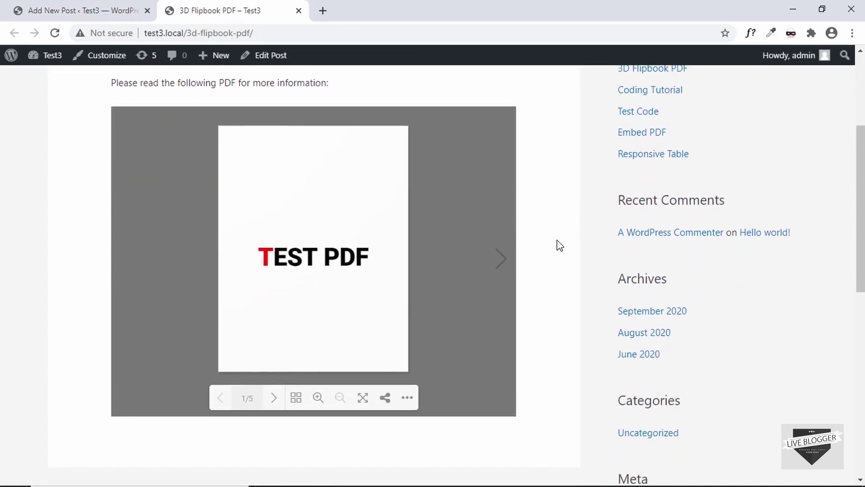
left_click(362, 399)
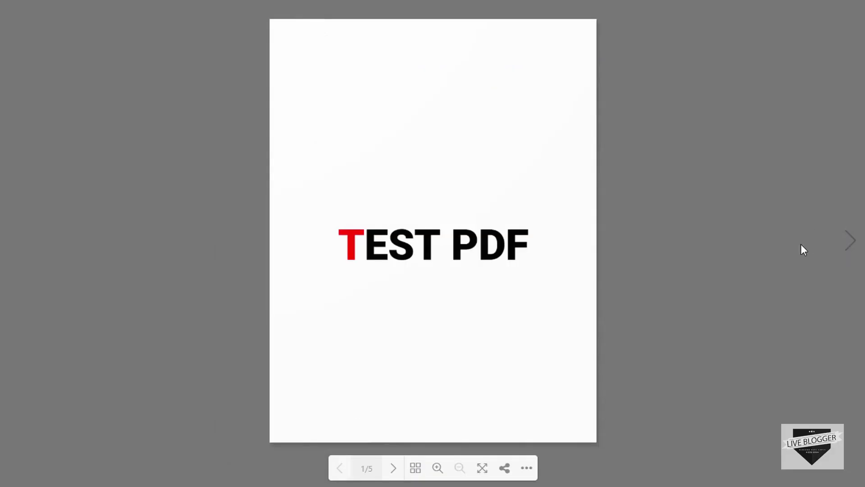
left_click(854, 246)
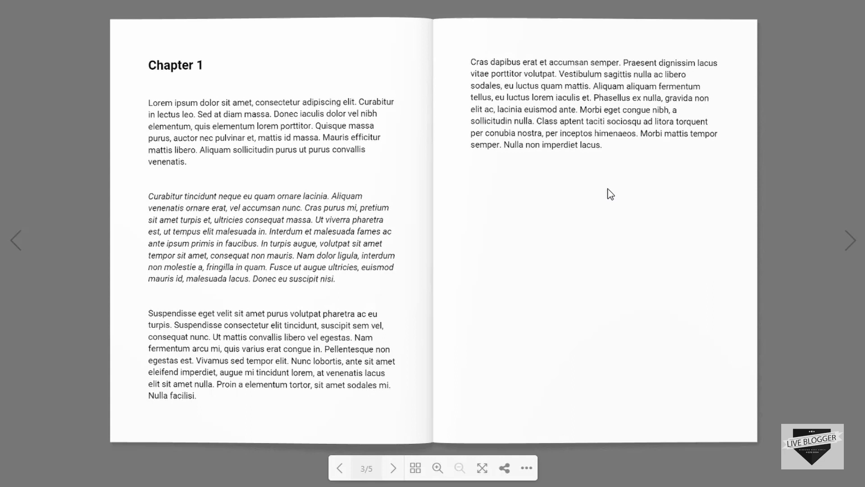
left_click(854, 244)
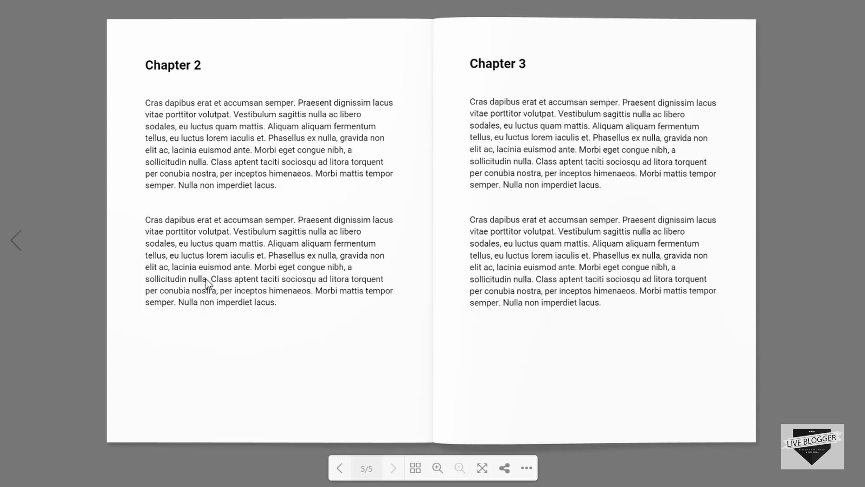
left_click(17, 250)
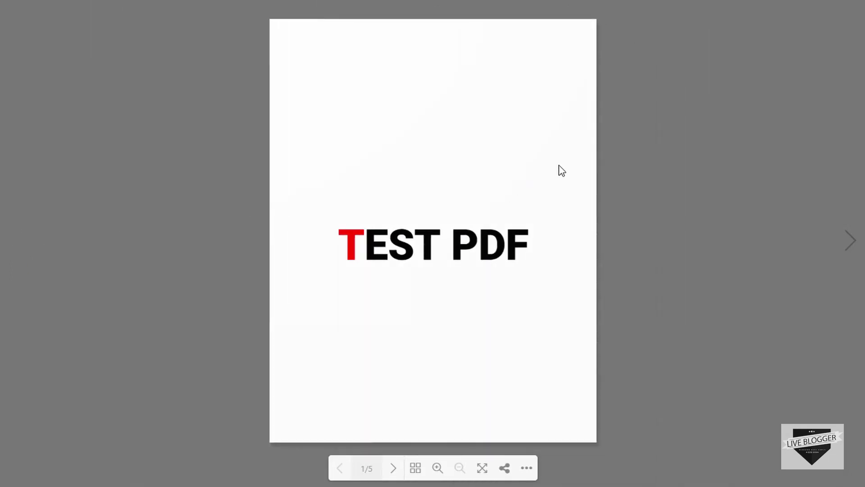
Flip the flipbook forward and back by turning the pages themselves, ending on the cover
left_click(416, 195)
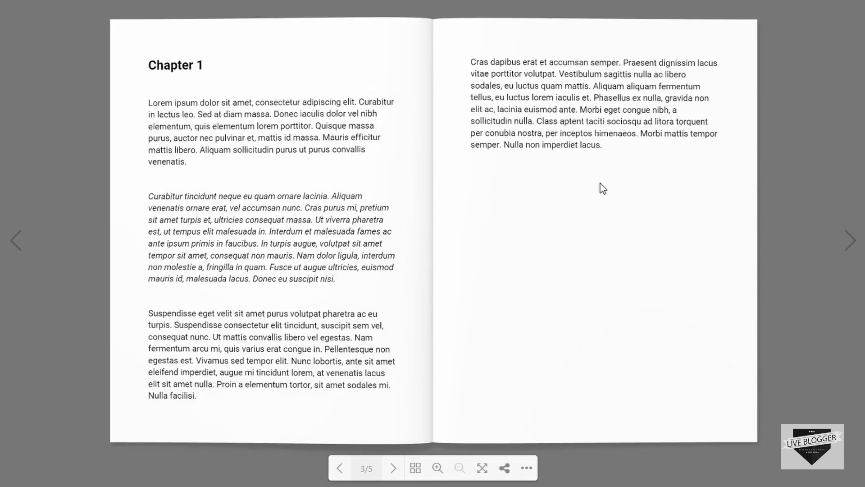
left_click(603, 206)
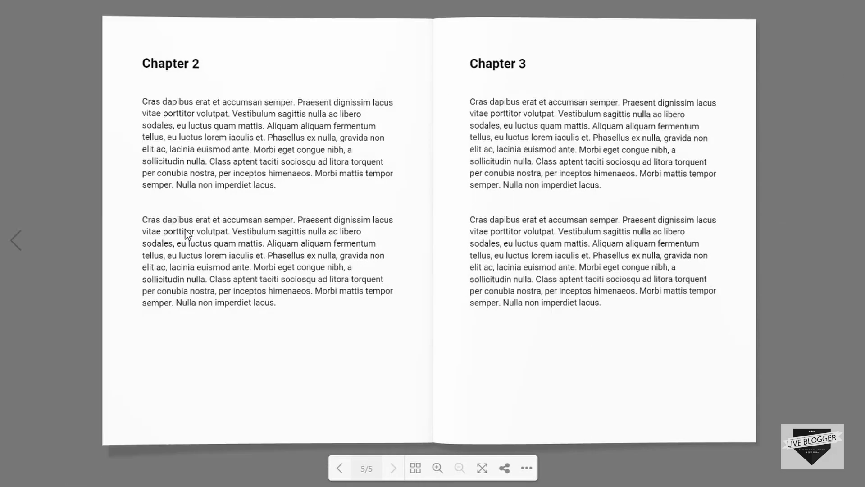
left_click(136, 198)
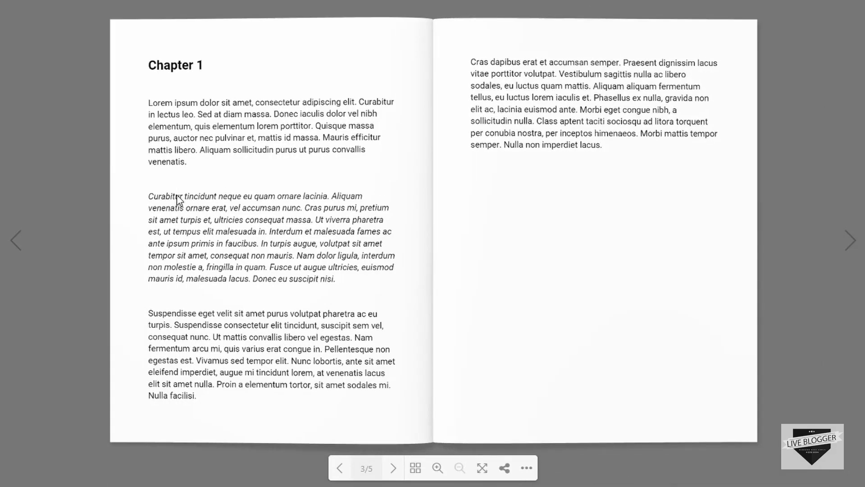
left_click(179, 200)
left_click(299, 238)
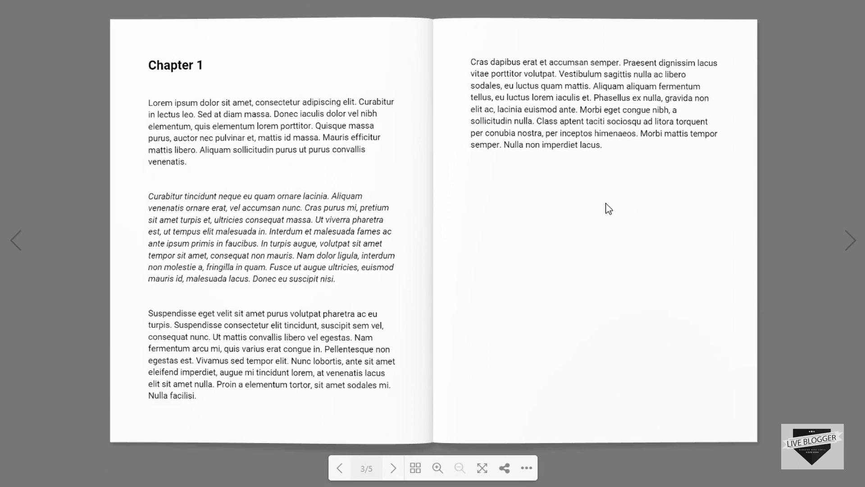
left_click(606, 206)
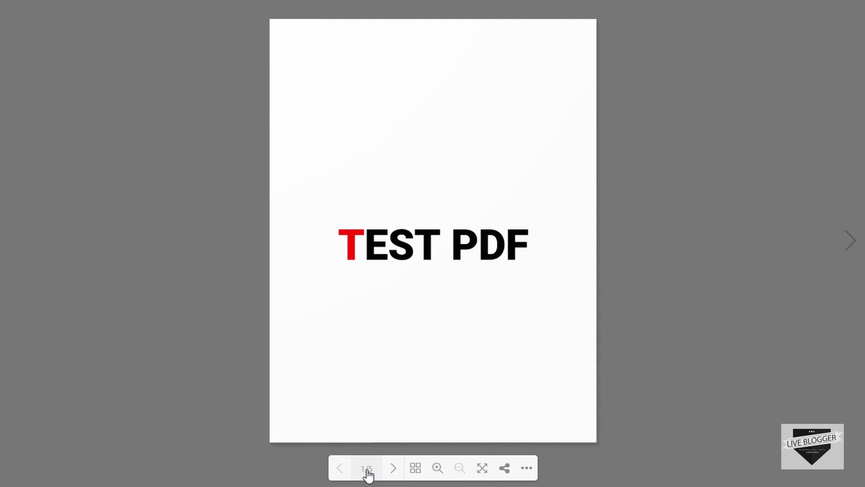
Jump directly to page 3 of the flipbook, followed by page 4, using page numbers
left_click(368, 471)
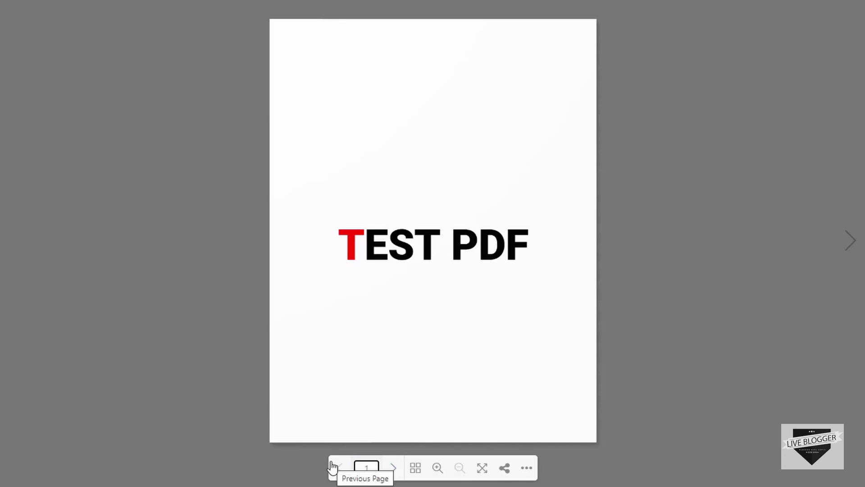
type("3")
key("Return")
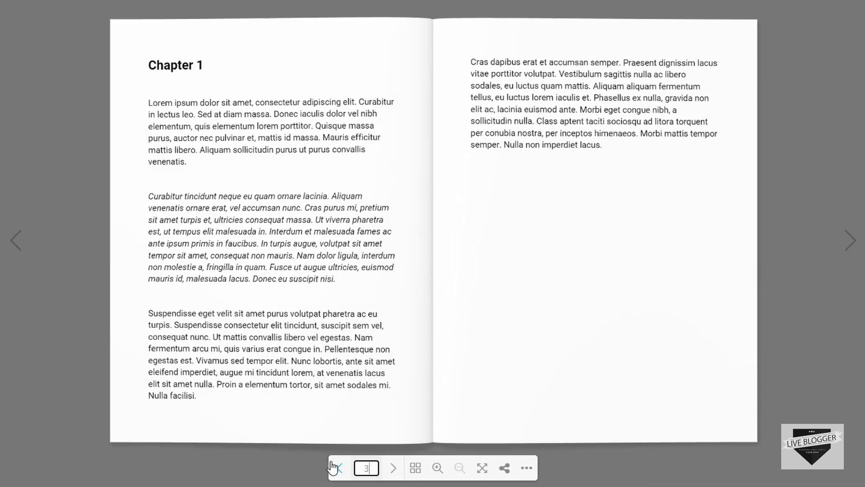
key("Return")
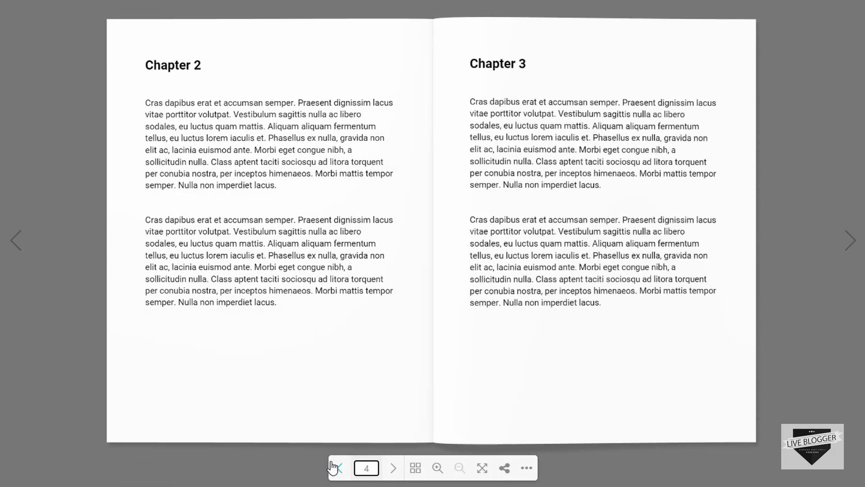
Show the flipbook's page thumbnails and zoom the pages in and back out
left_click(417, 471)
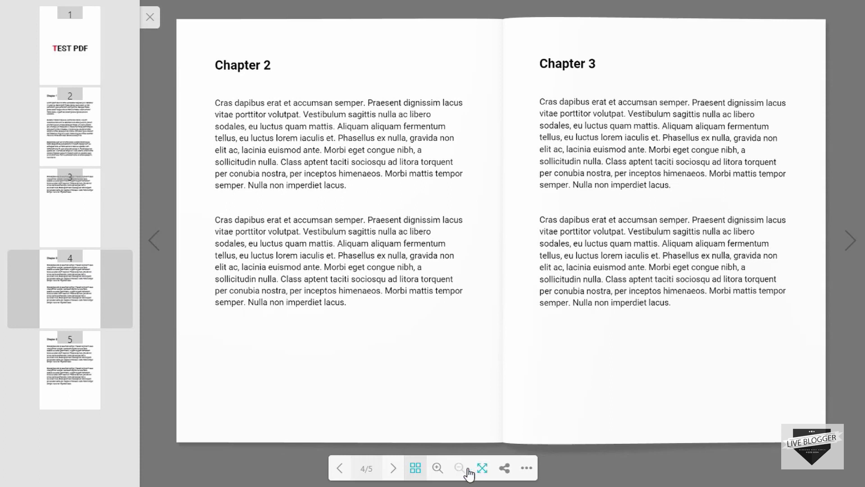
left_click(437, 468)
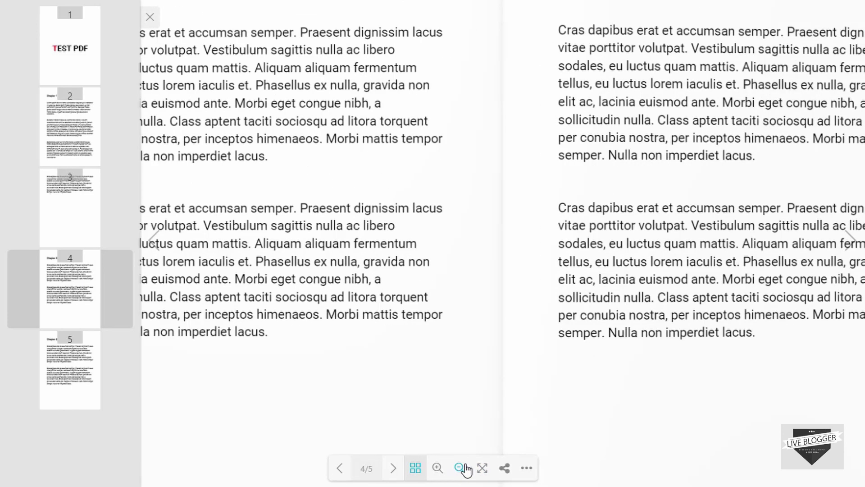
left_click(460, 468)
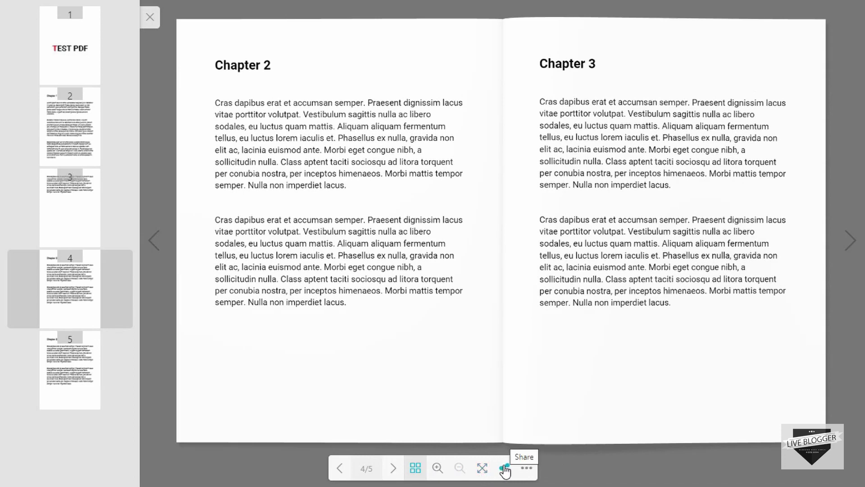
Try Single Page Mode by turning to page 5 and back to page 4, and return to Double Page Mode
left_click(526, 468)
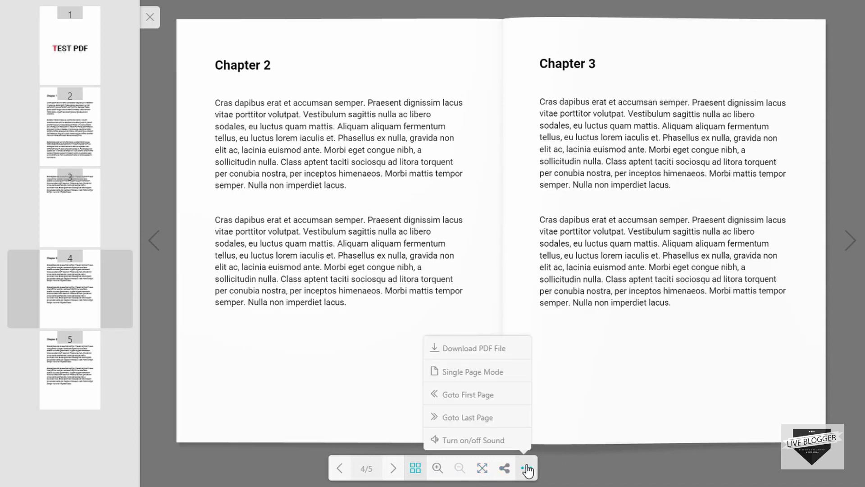
left_click(504, 377)
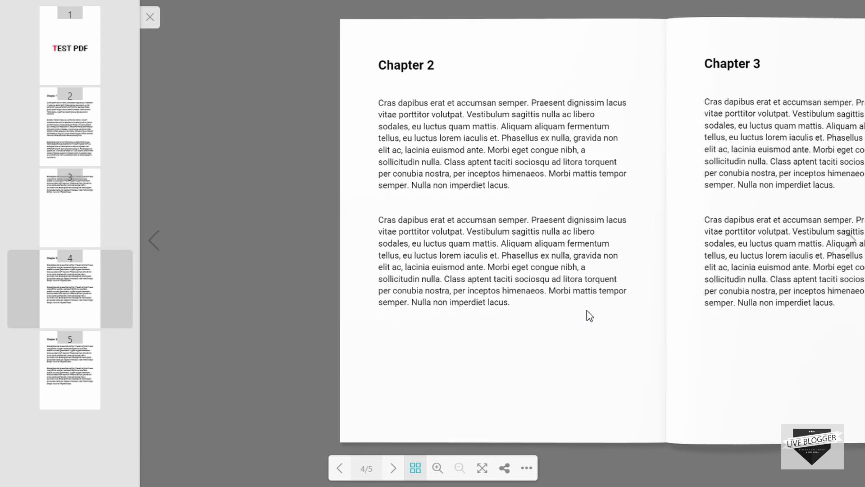
left_click_drag(587, 315, 463, 332)
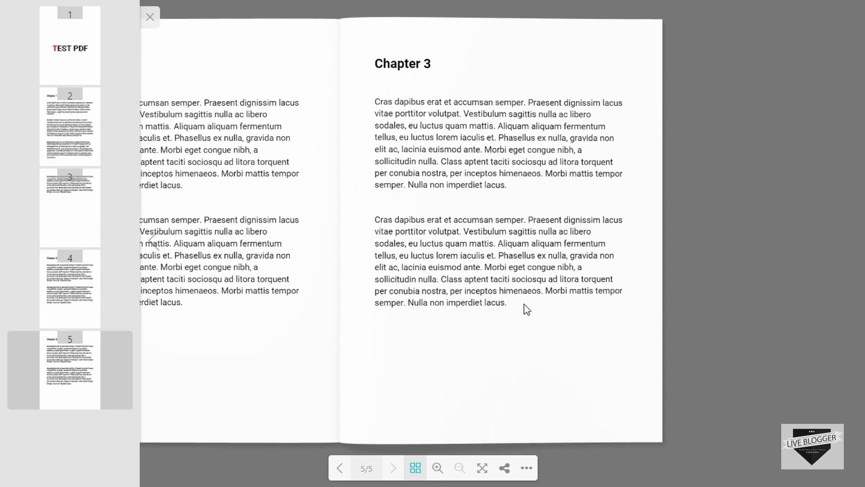
key("Left")
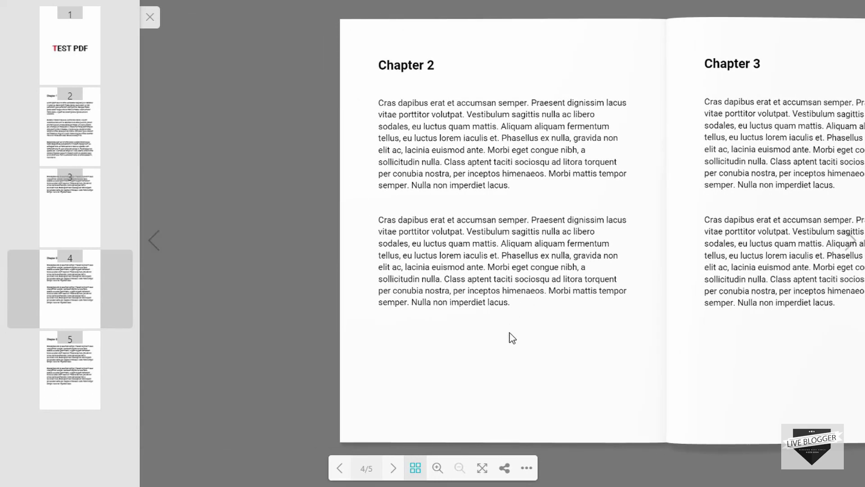
left_click(527, 467)
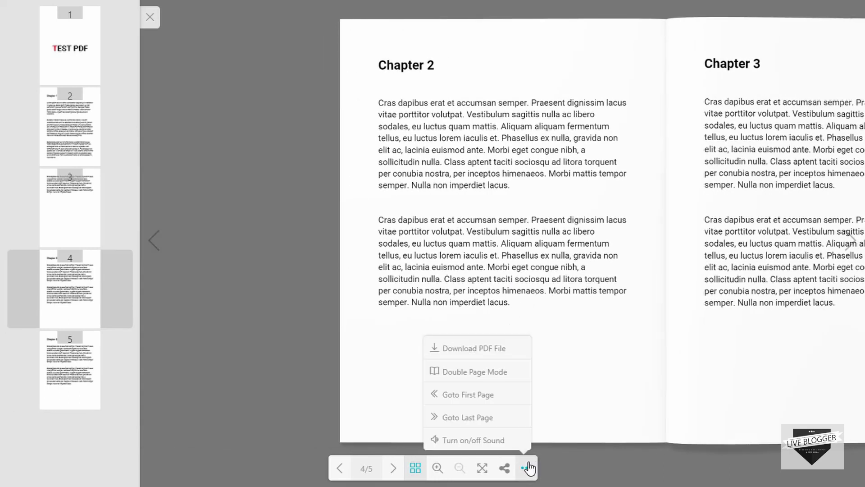
left_click(501, 382)
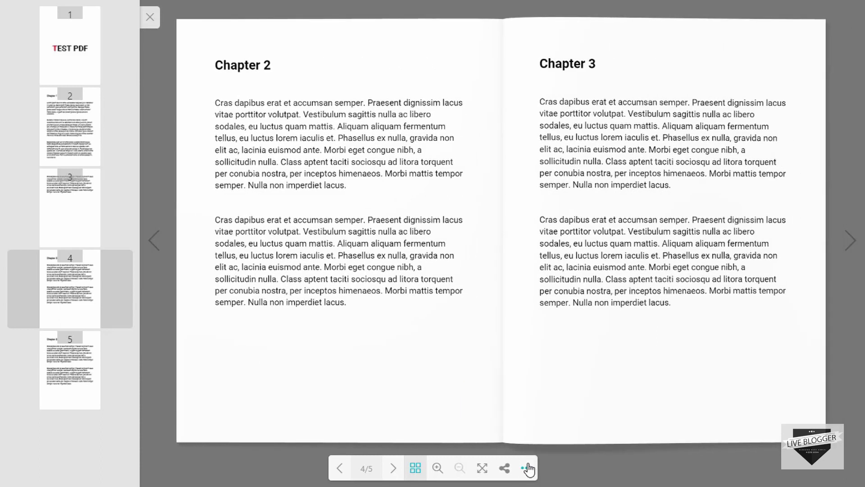
Review the flipbook's additional options, hide the page thumbnails and exit full screen
left_click(526, 466)
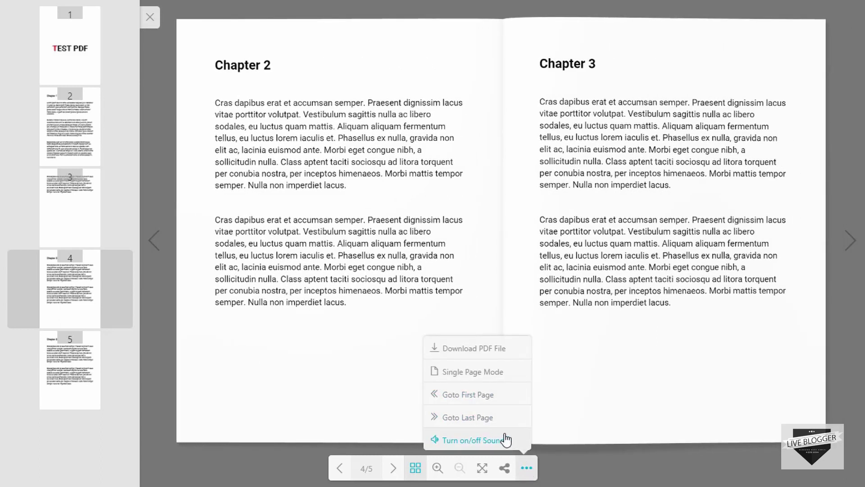
left_click(568, 347)
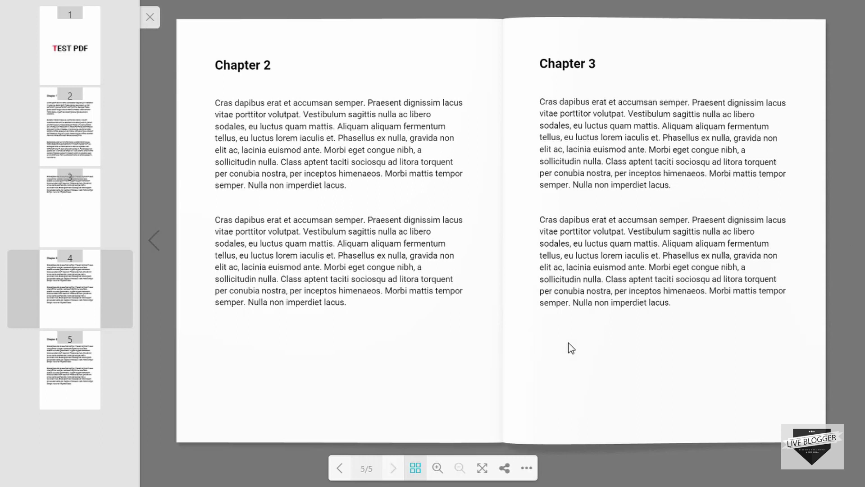
left_click(415, 468)
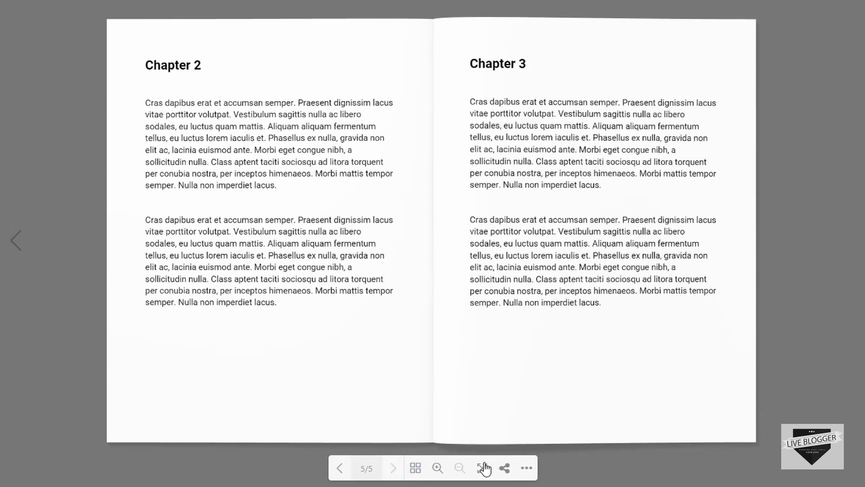
left_click(482, 469)
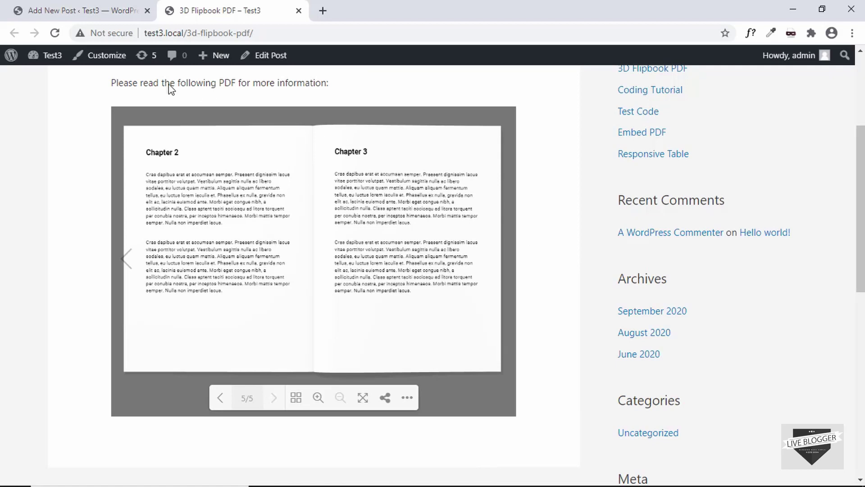
Leave the post editor for the WordPress dashboard and open the dFlip book "My PDF" for editing
left_click(70, 10)
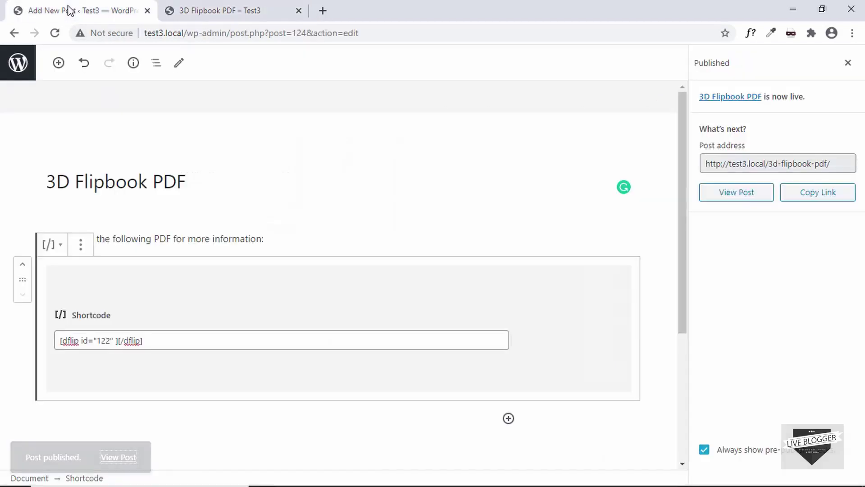
left_click(19, 68)
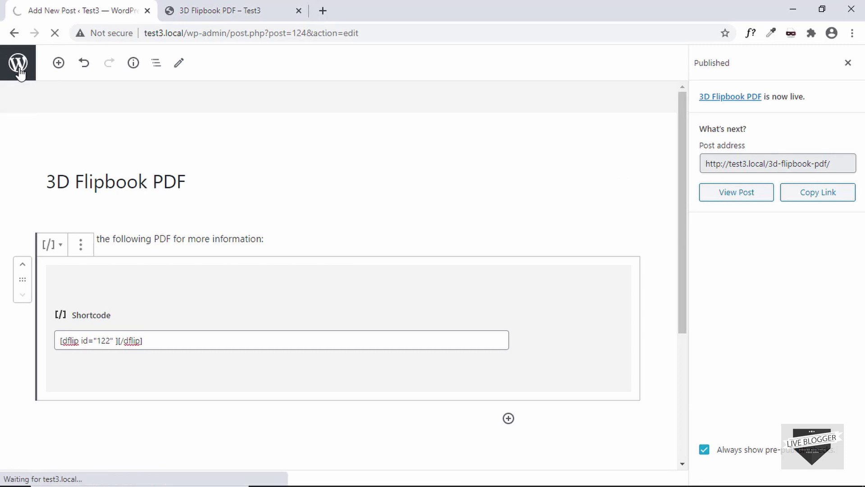
mouse_move(36, 283)
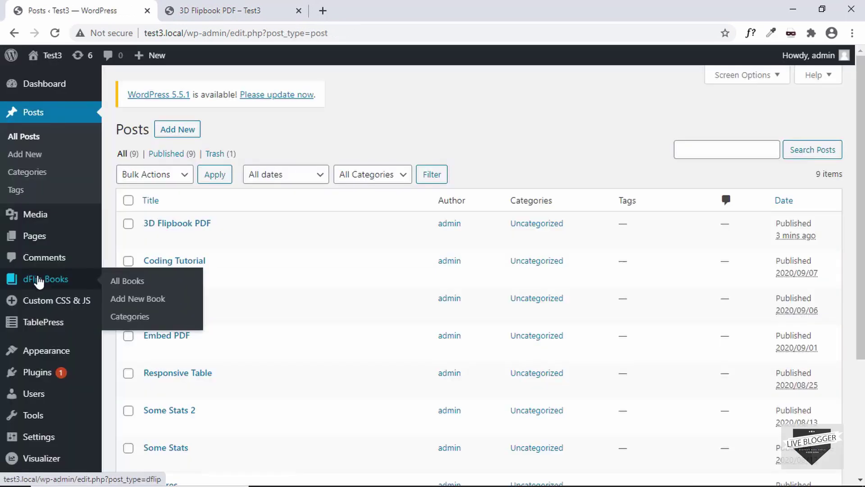
left_click(134, 284)
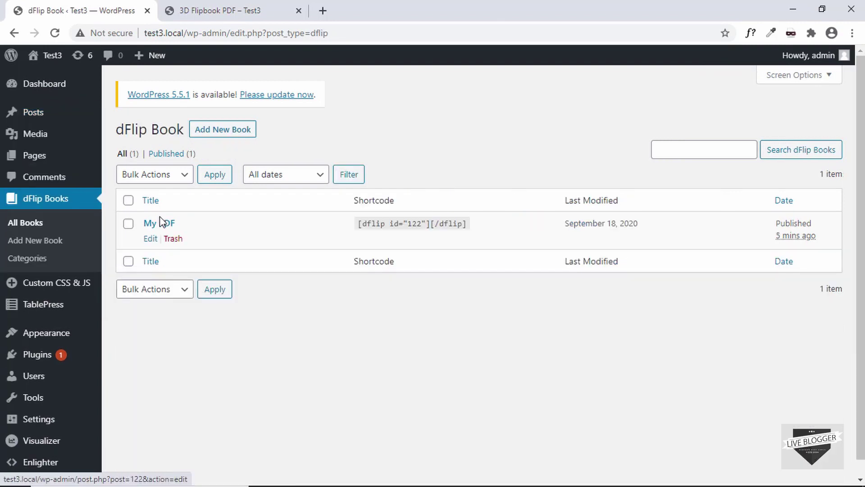
left_click(161, 224)
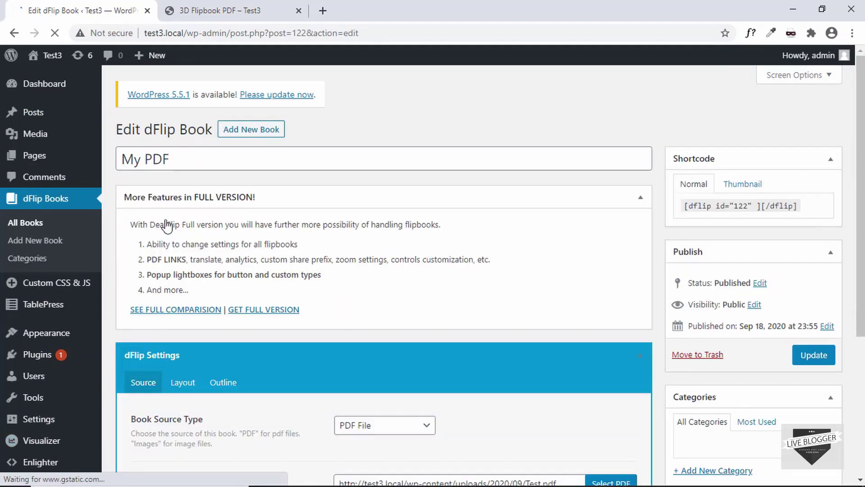
Examine the Layout settings of the "My PDF" book, from the 3D or 2D display mode down to the page modes
scroll(428, 257, "down", 4)
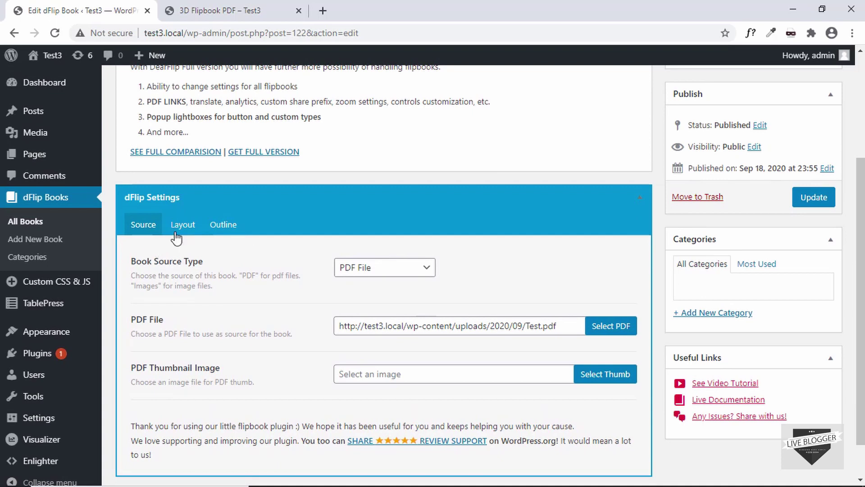
left_click(183, 231)
scroll(264, 215, "down", 2)
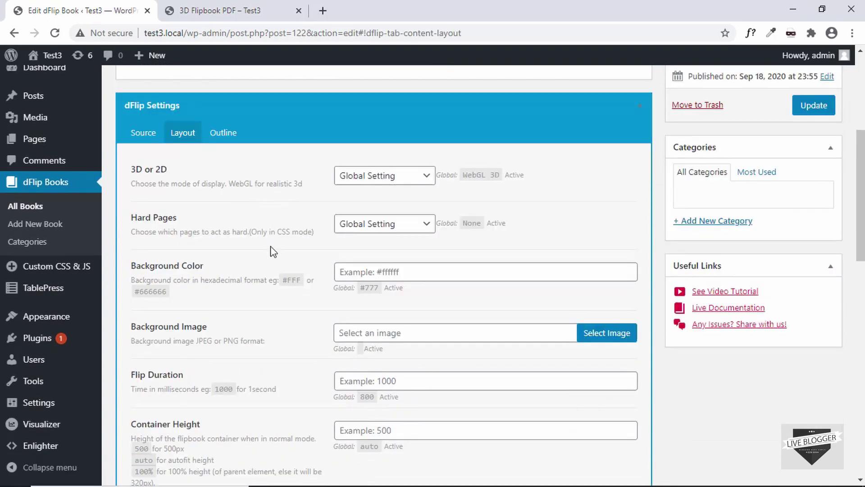
scroll(273, 251, "down", 6)
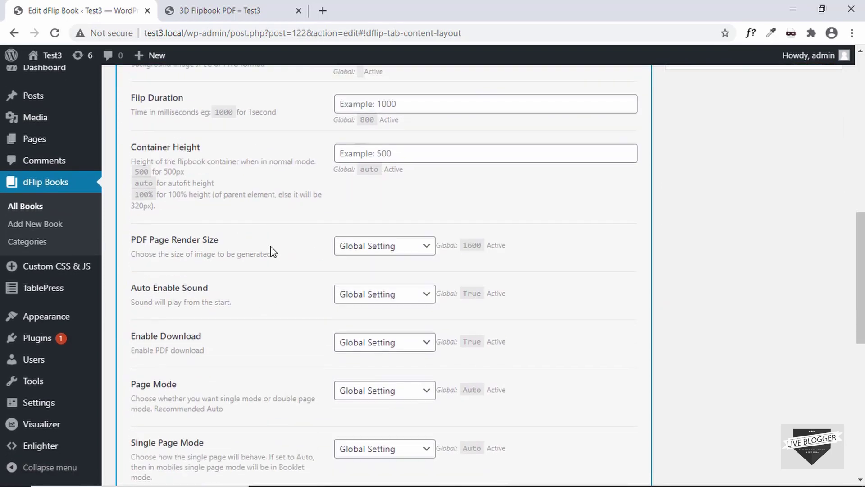
scroll(271, 250, "down", 3)
scroll(272, 261, "up", 8)
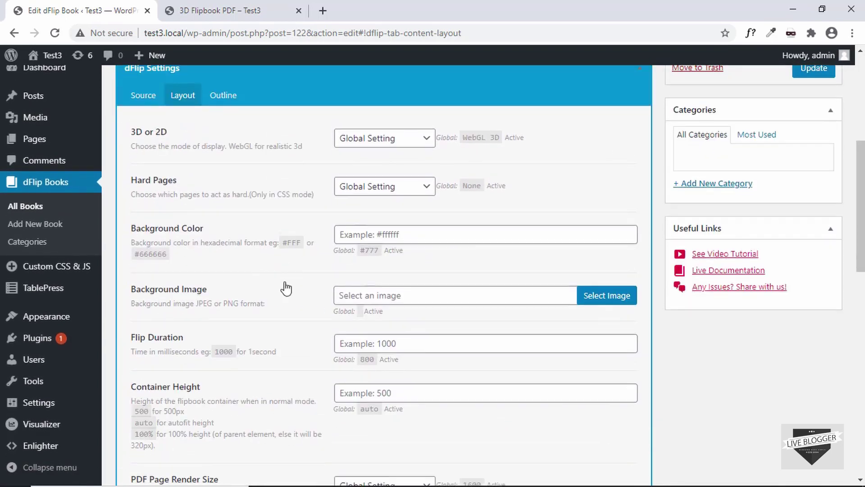
Set the book's 3D or 2D display mode to CSS 3D/2D and update the book
scroll(285, 284, "down", 7)
scroll(286, 288, "up", 8)
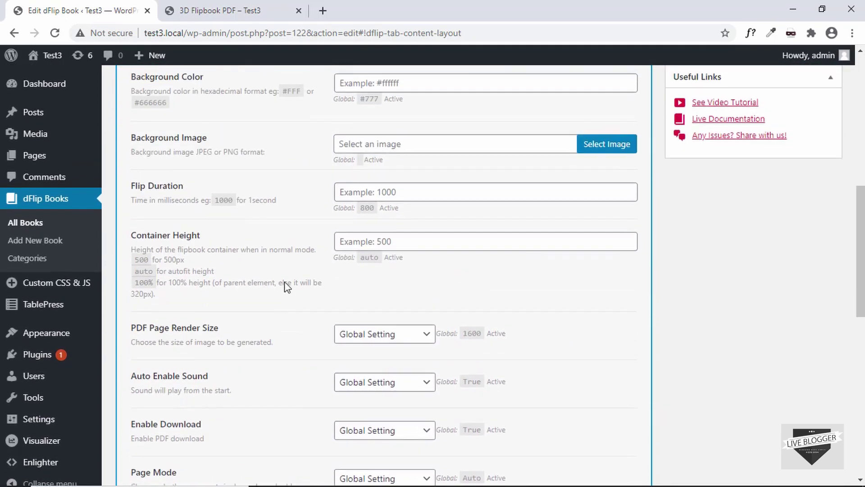
scroll(285, 281, "down", 1)
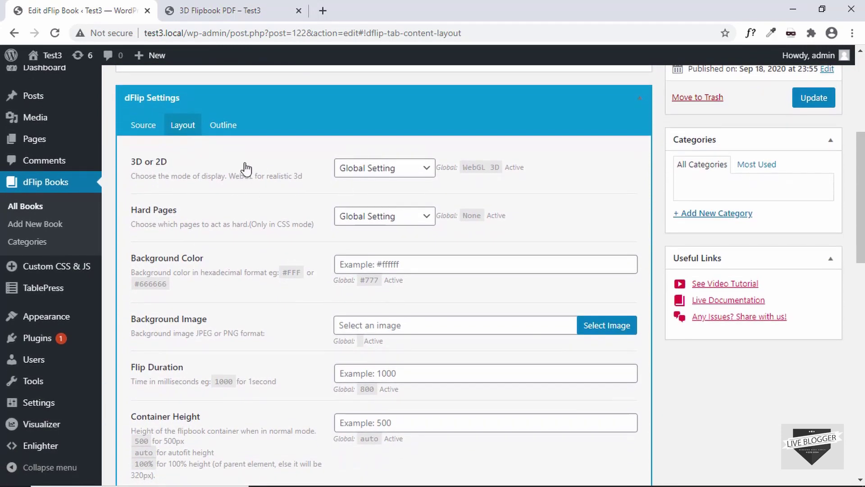
left_click(388, 171)
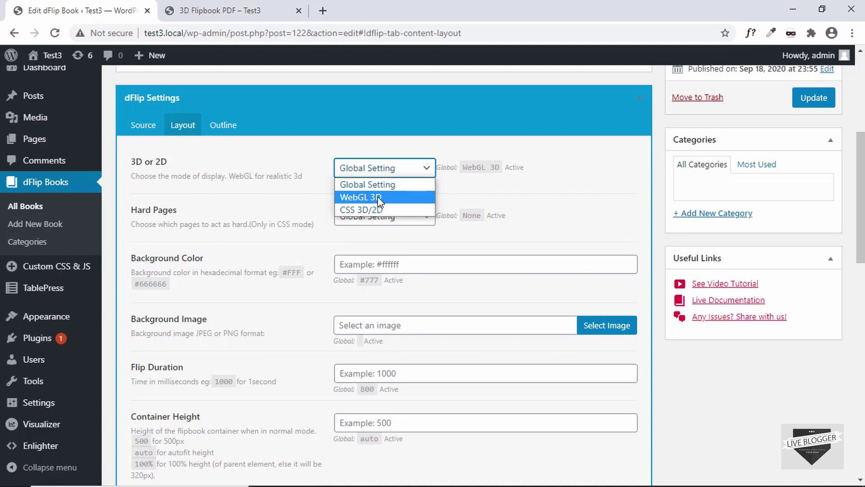
left_click(479, 198)
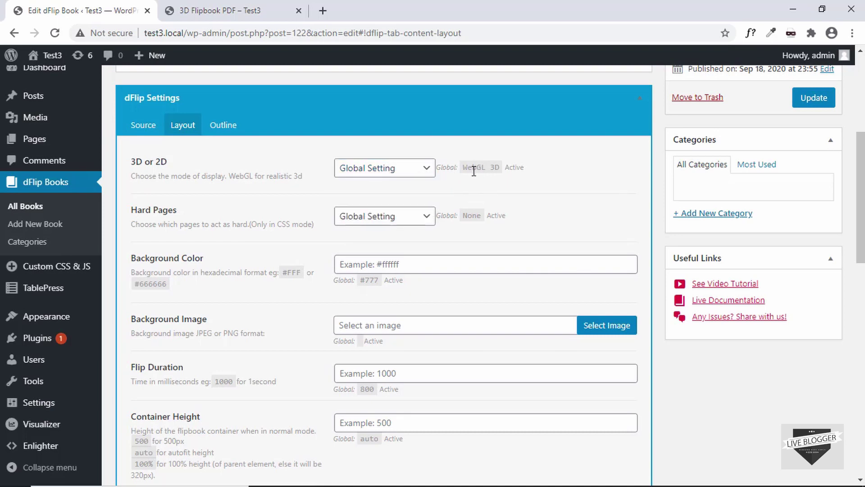
left_click(415, 175)
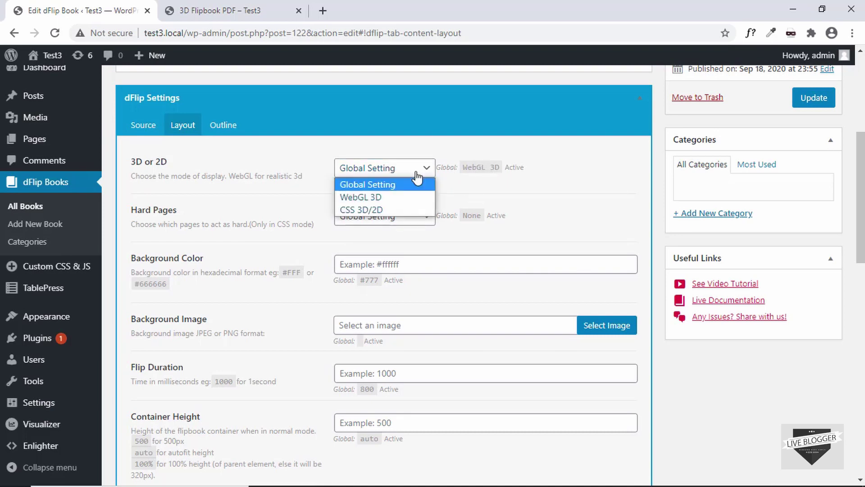
left_click(386, 209)
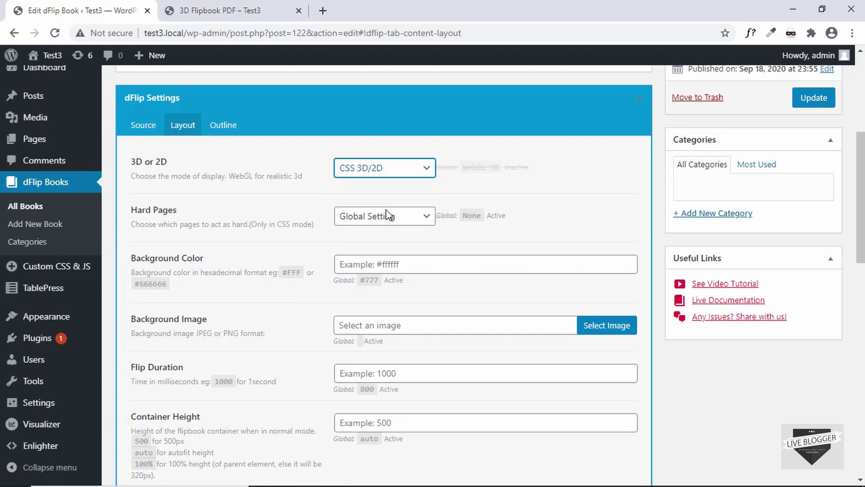
left_click(814, 100)
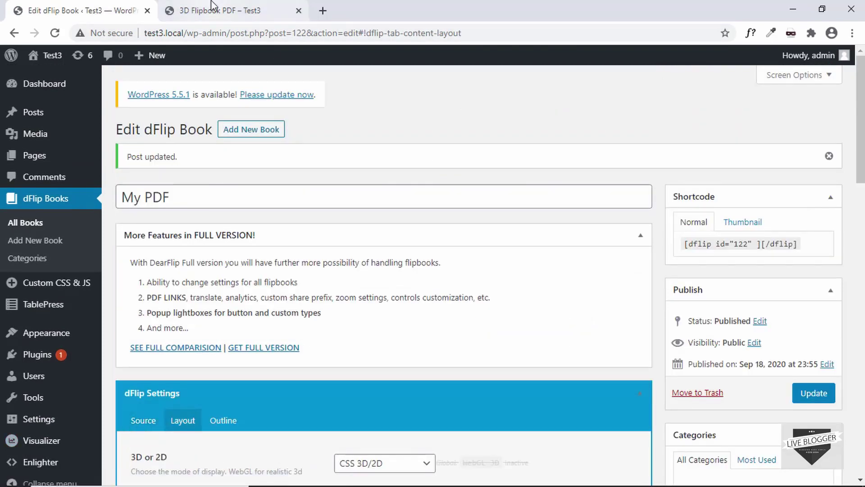
Reload the published 3D Flipbook PDF post and turn the flipbook forward to the Chapter 2 and Chapter 3 spread
left_click(162, 14)
left_click(264, 31)
left_click(270, 33)
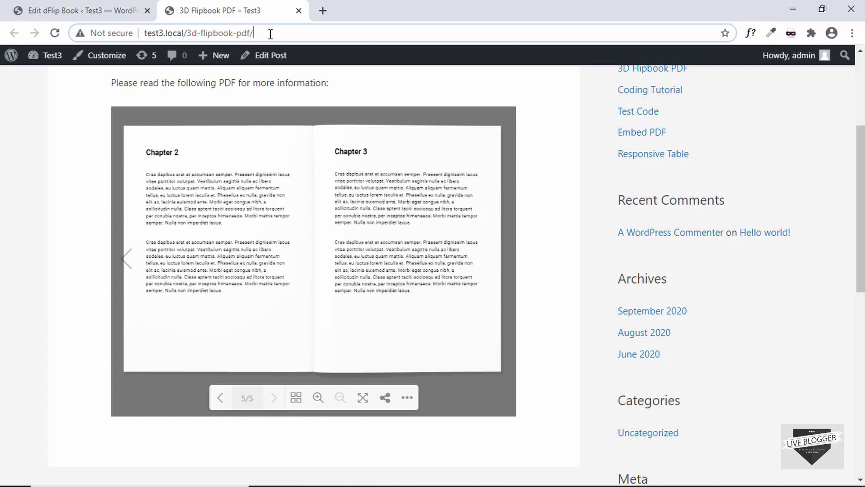
key("Return")
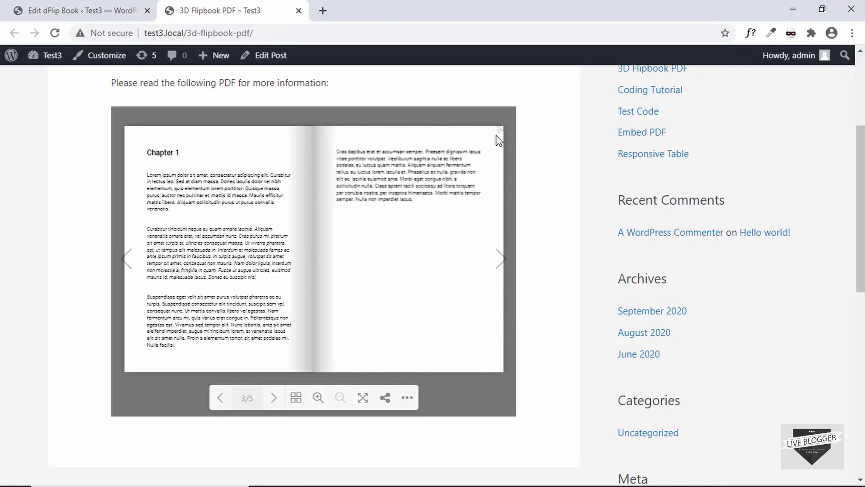
left_click_drag(496, 135, 112, 185)
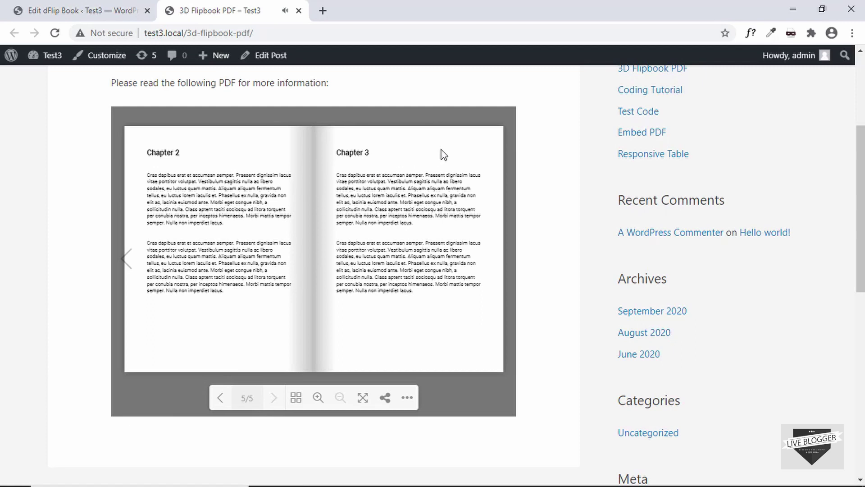
left_click_drag(489, 144, 433, 165)
Turn the flipbook back to its cover, then open it to the Chapter 1 spread by its page corner
left_click(155, 140)
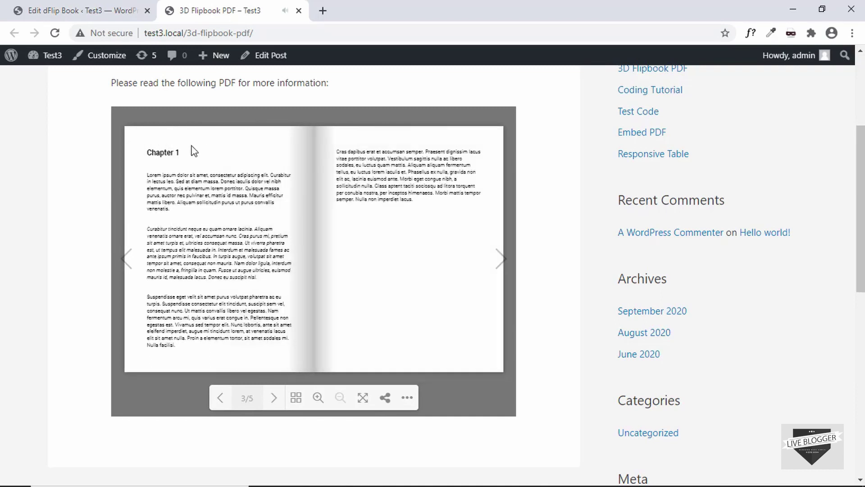
left_click_drag(131, 140, 444, 143)
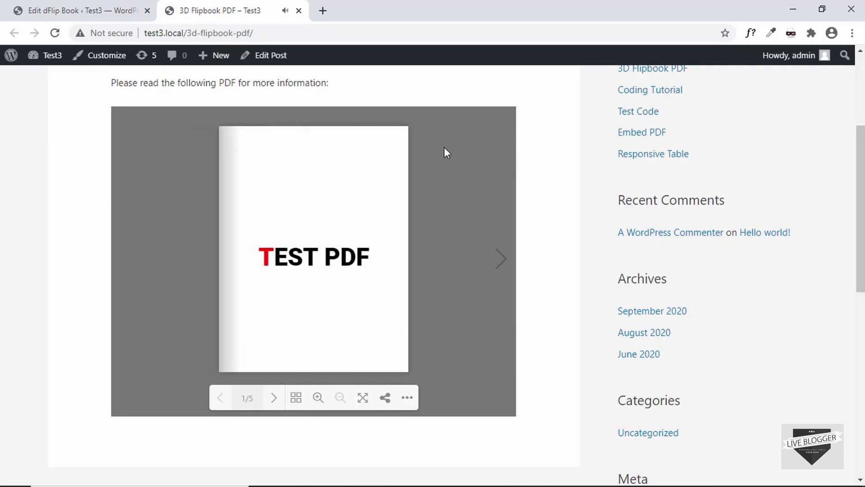
left_click_drag(292, 207, 328, 191)
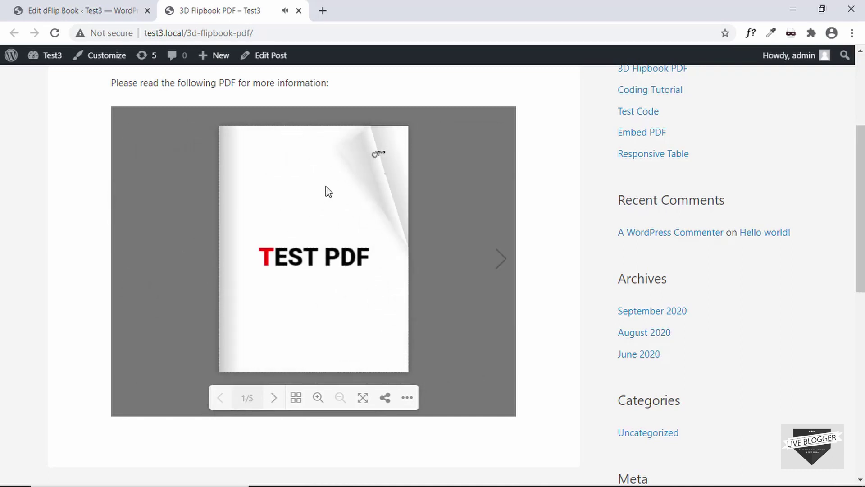
left_click(328, 191)
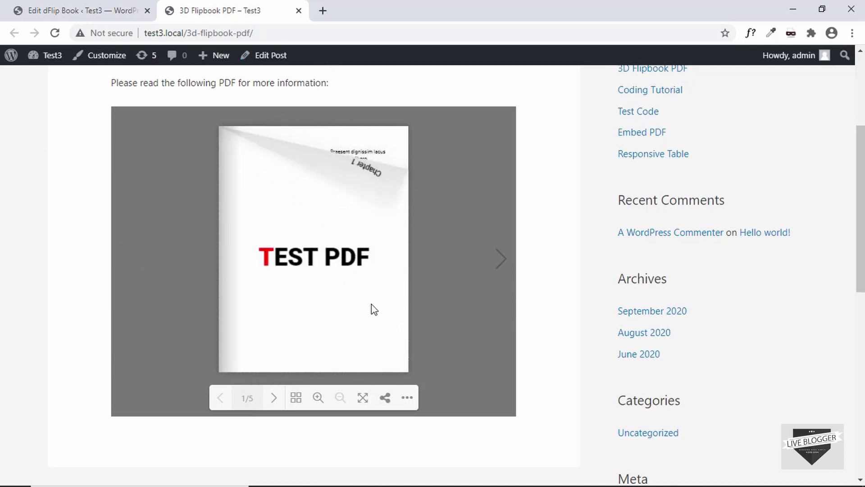
left_click_drag(392, 346, 194, 257)
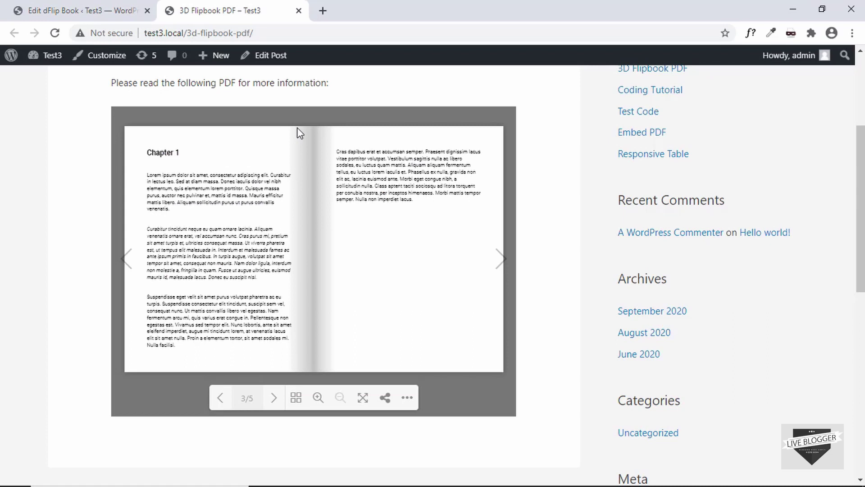
Set Hard Pages to All Pages in the "My PDF" book's layout settings and update the book
left_click(121, 9)
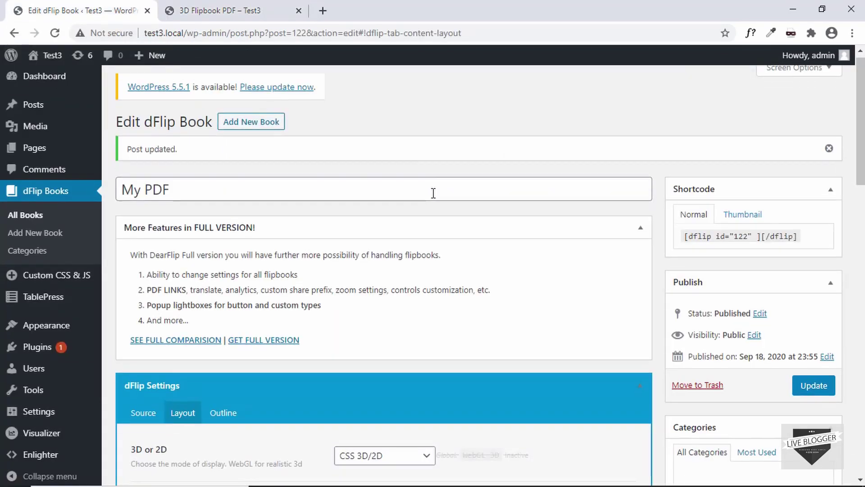
scroll(433, 192, "down", 7)
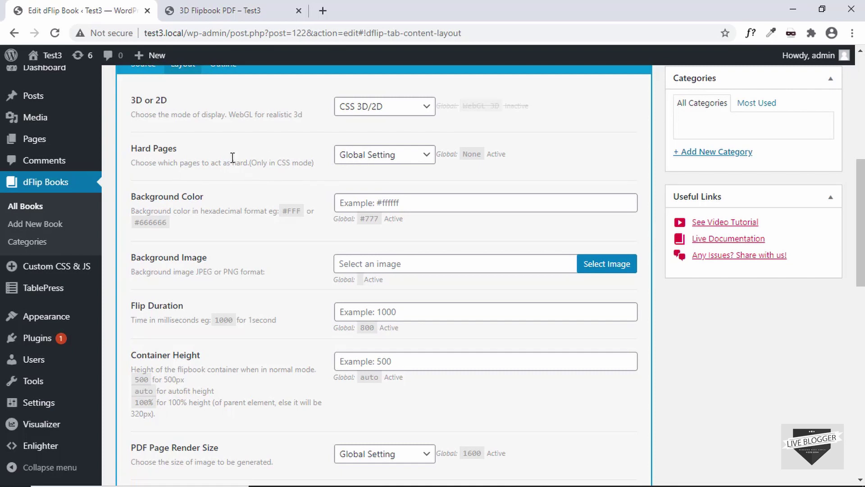
left_click(383, 155)
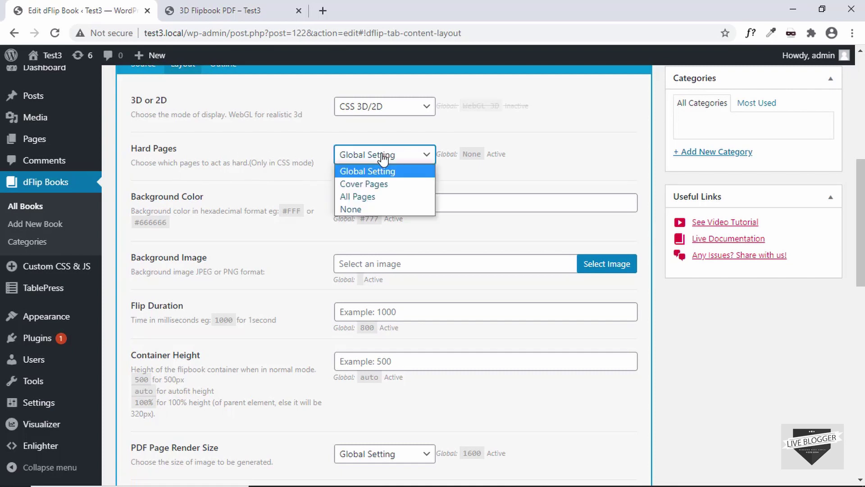
left_click(365, 197)
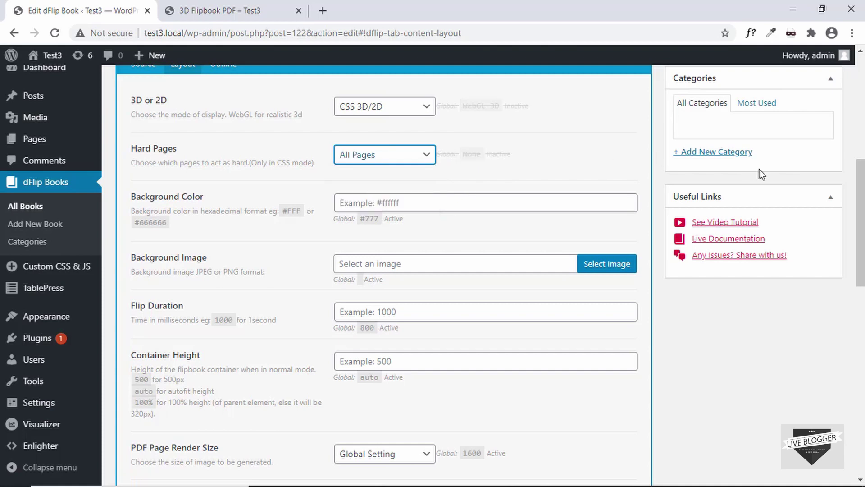
scroll(762, 174, "up", 2)
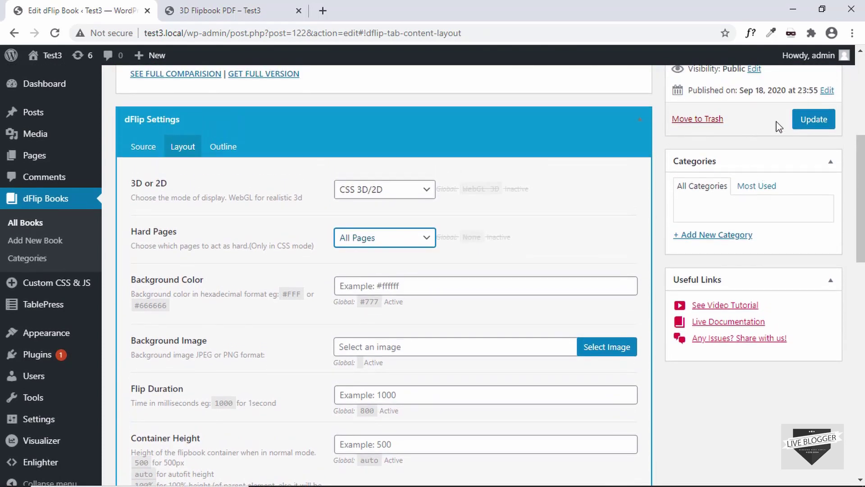
left_click(813, 120)
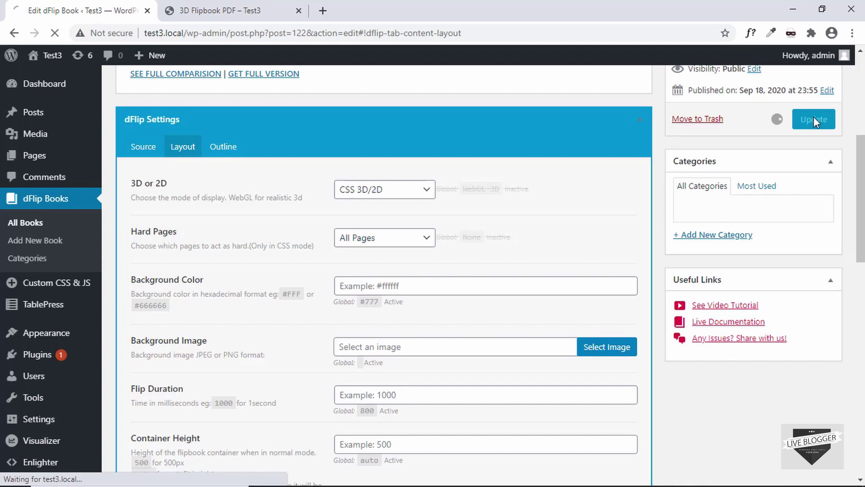
Reload the published flipbook post and turn the cover to test the hard page effect
left_click(217, 11)
left_click(242, 33)
key("Return")
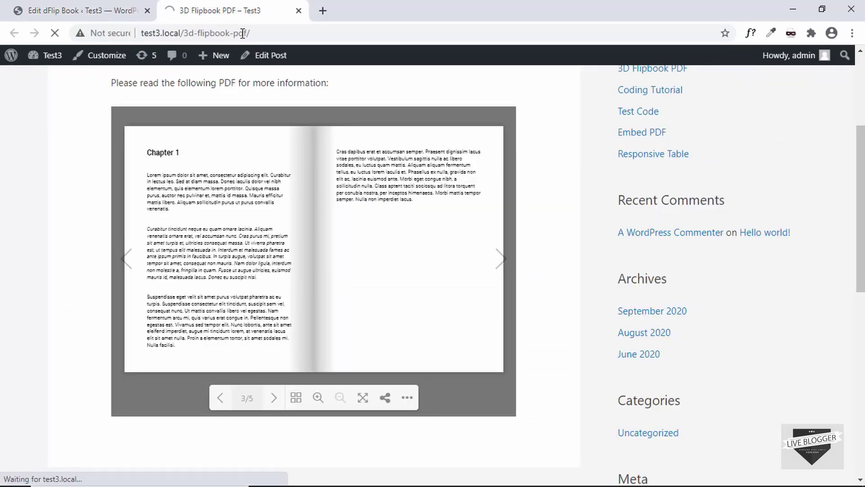
left_click(275, 398)
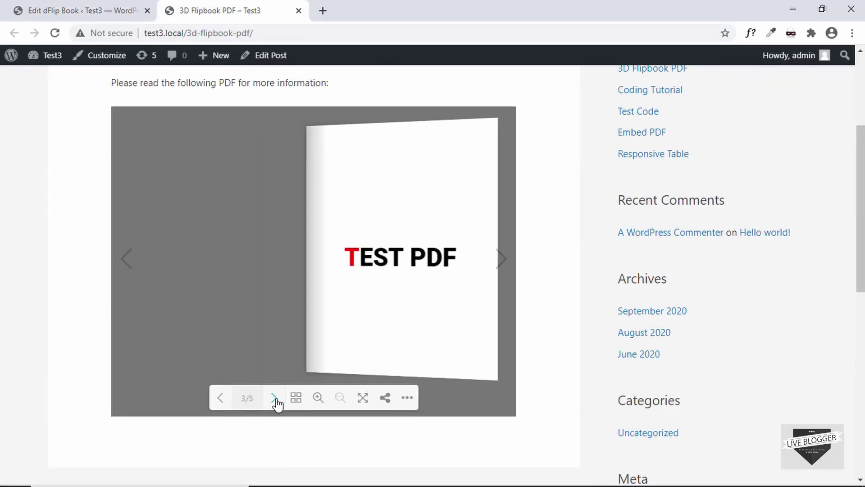
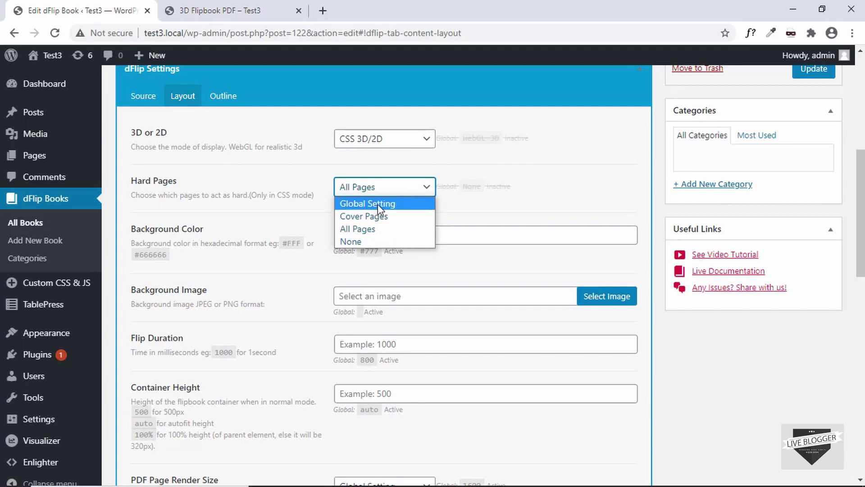
Return Hard Pages to Global Setting and choose image1.jpg from the media library as the book's background image
left_click(378, 204)
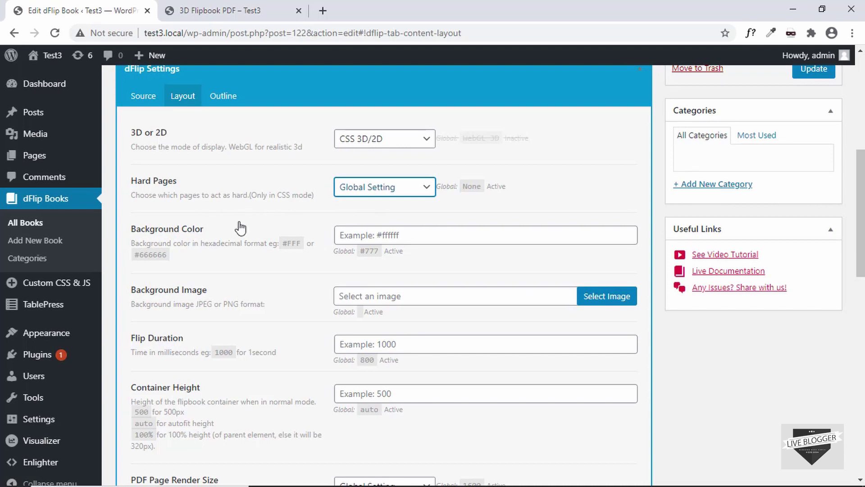
key("Tab")
scroll(315, 282, "down", 1)
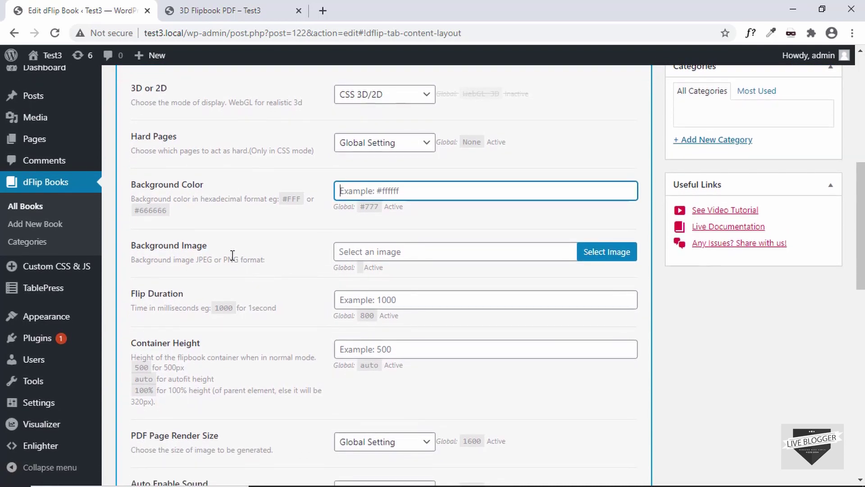
left_click(612, 257)
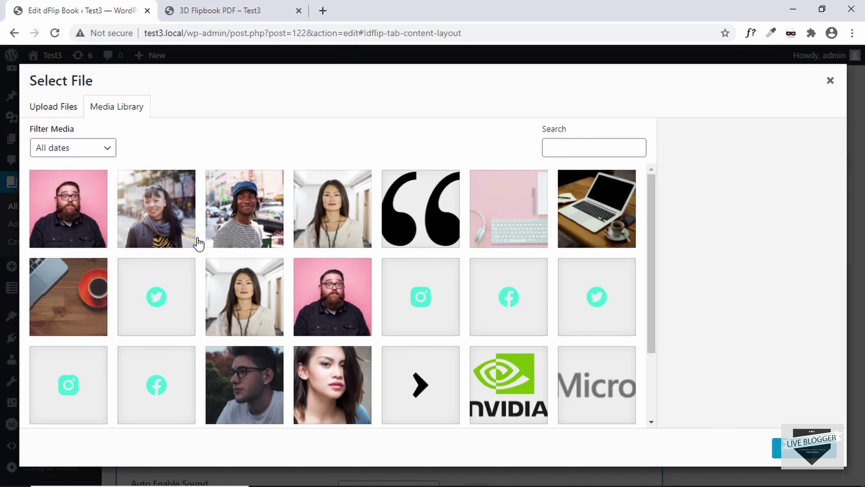
left_click(68, 299)
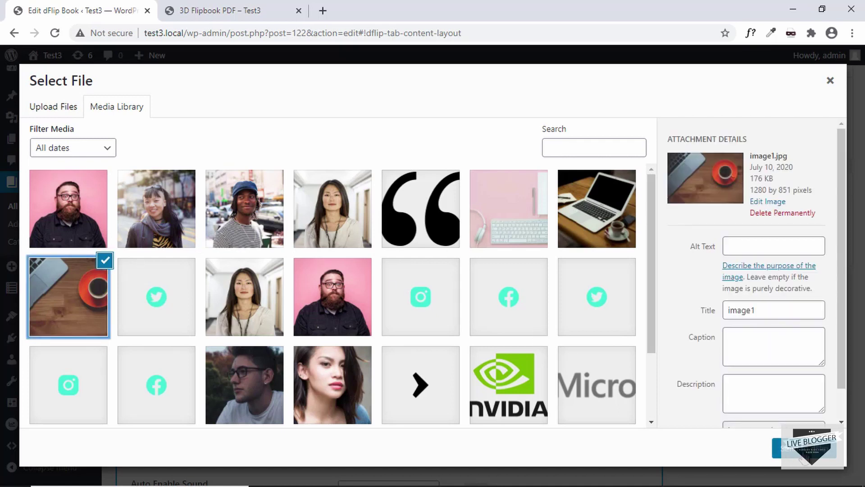
left_click(804, 456)
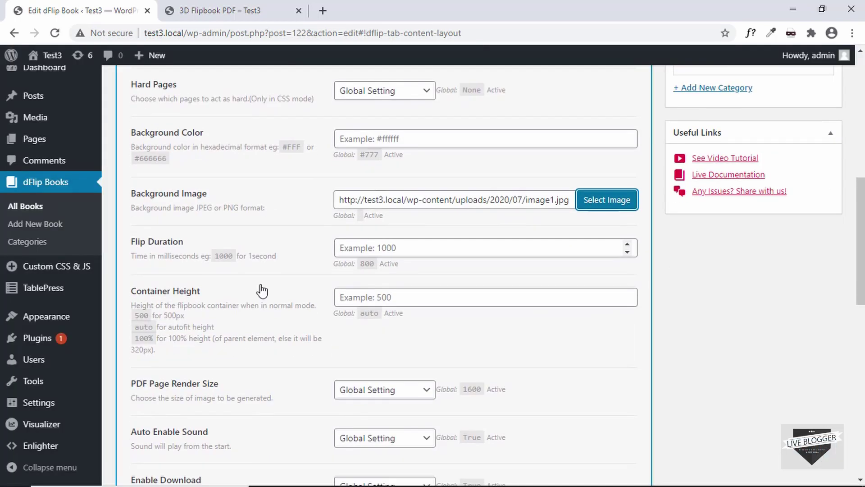
Review the Flip Duration and Container Height settings, check the container in the published post, and return to the remaining layout settings
scroll(261, 290, "down", 1)
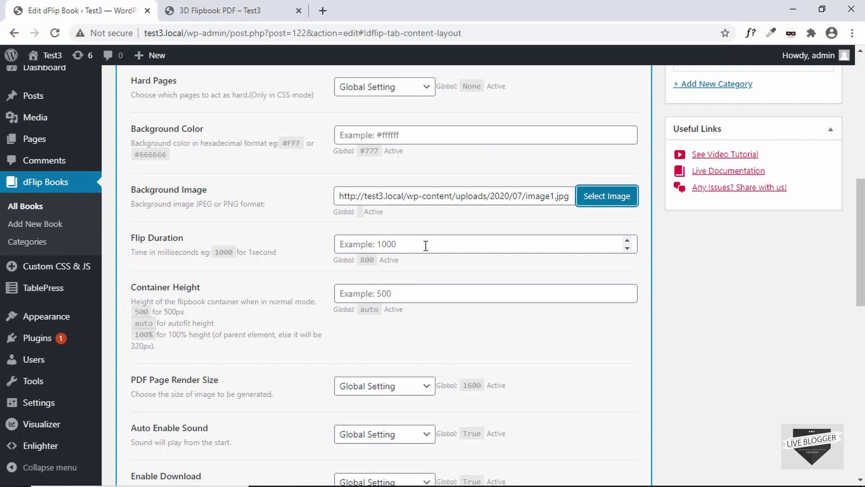
scroll(293, 176, "down", 2)
left_click(391, 215)
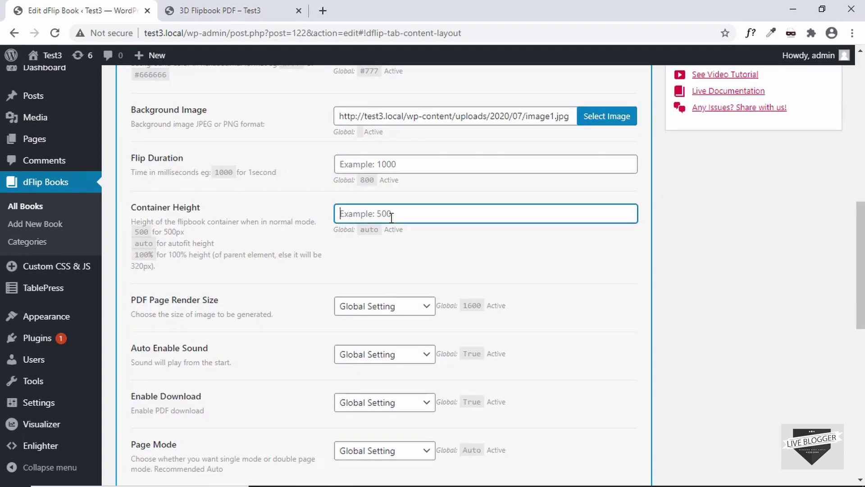
left_click(242, 3)
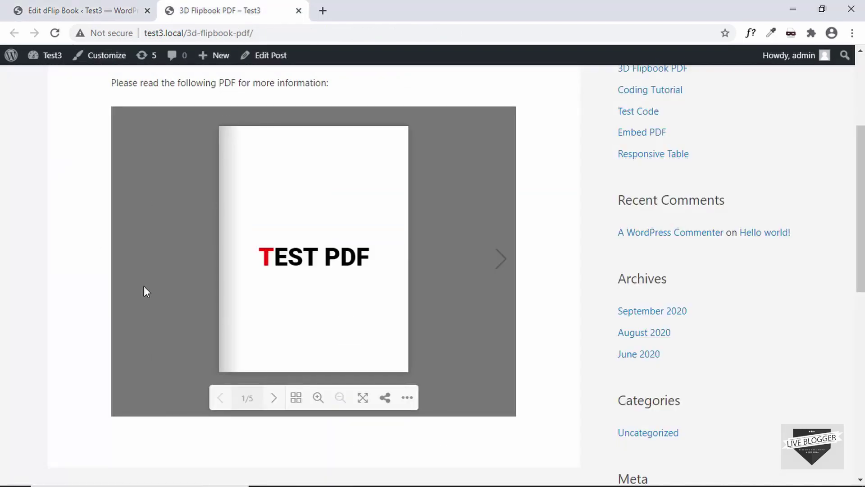
scroll(123, 214, "down", 1)
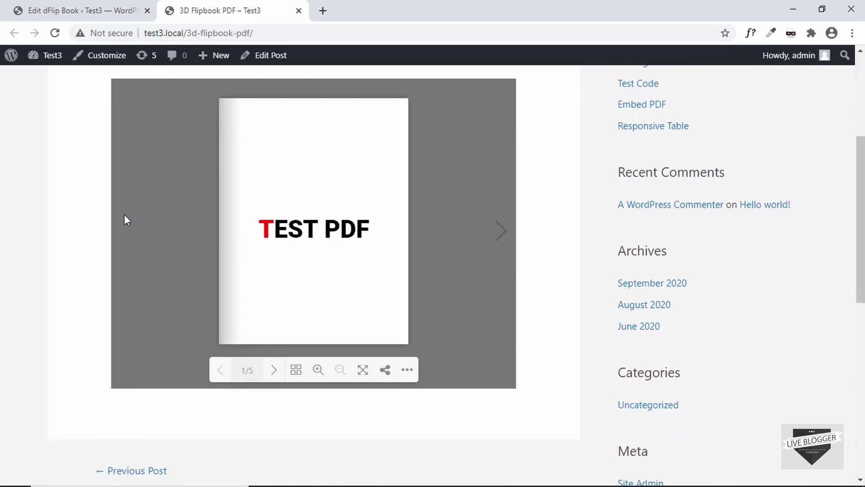
left_click(60, 4)
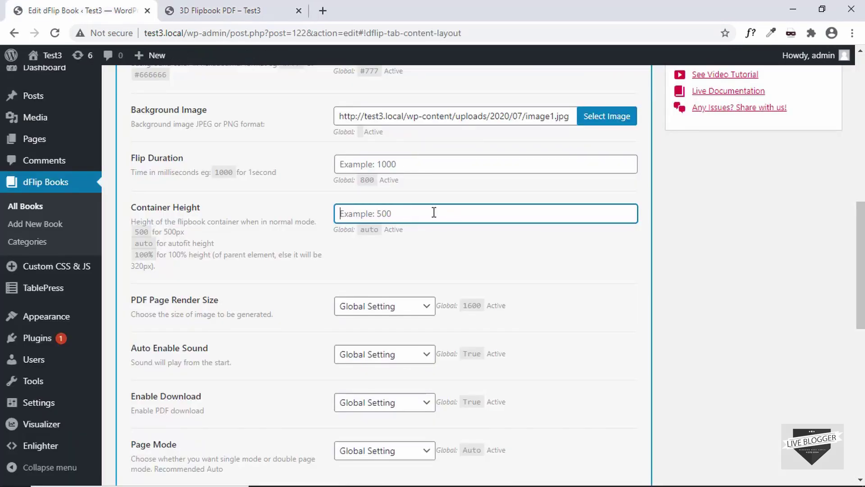
scroll(197, 216, "down", 3)
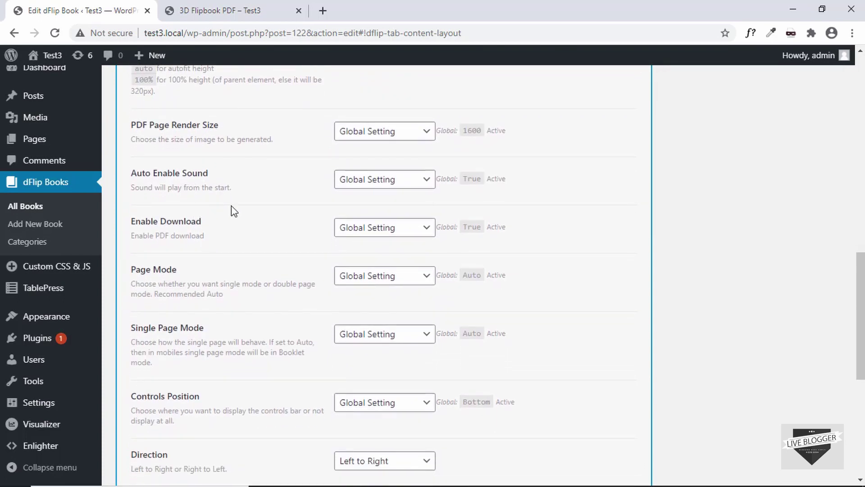
Review the remaining layout settings of the book, from PDF Page Render Size through Page Size
scroll(233, 210, "down", 1)
scroll(231, 205, "down", 2)
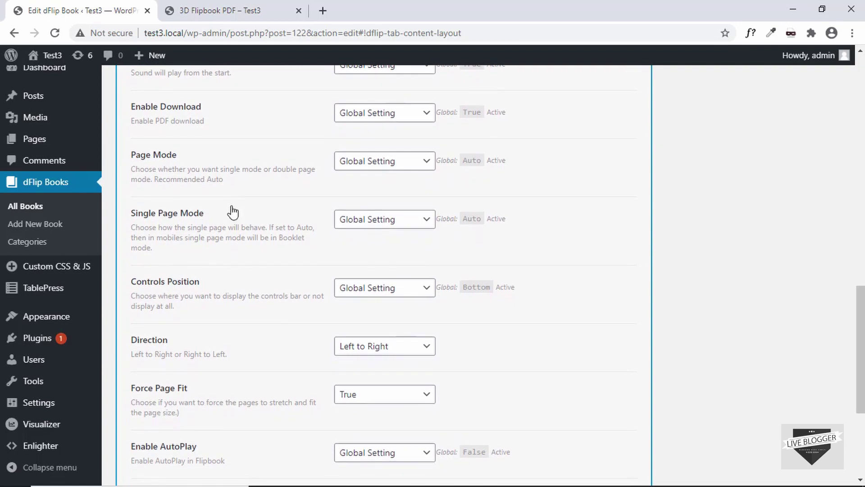
scroll(217, 198, "down", 2)
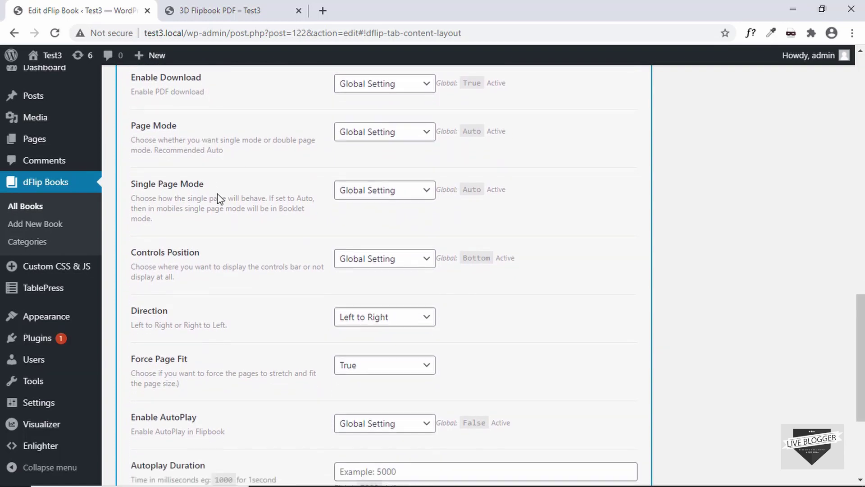
scroll(219, 199, "down", 3)
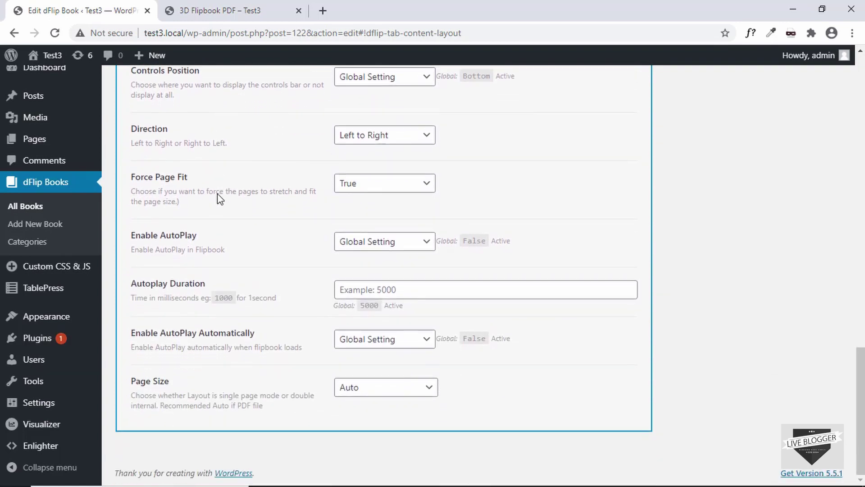
scroll(276, 366, "up", 4)
scroll(277, 368, "down", 5)
scroll(278, 369, "up", 10)
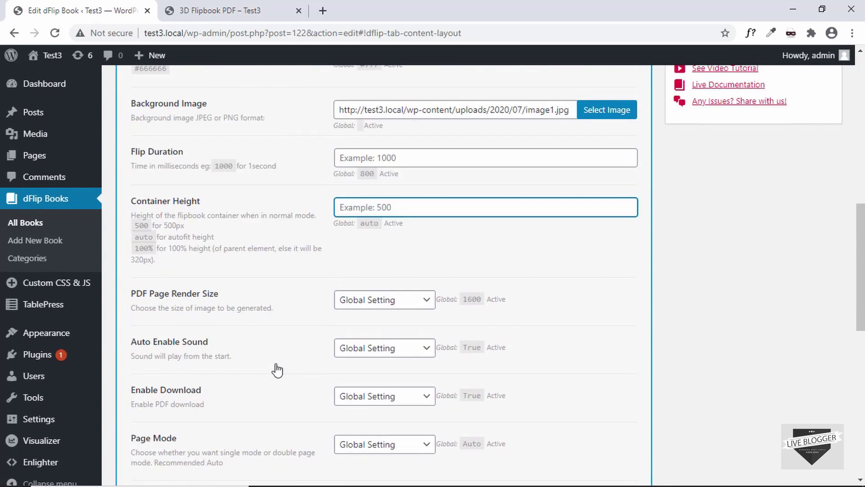
Update the book and turn its pages forward and back in the published post to test the background image
scroll(275, 368, "up", 6)
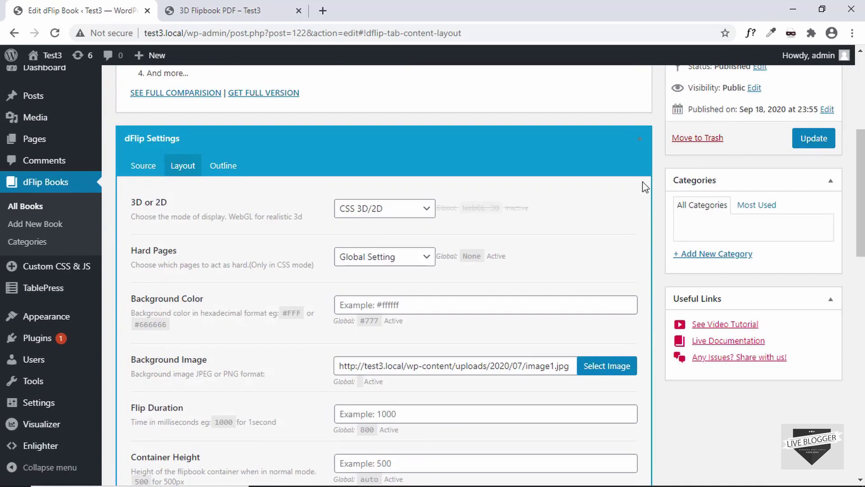
left_click(822, 141)
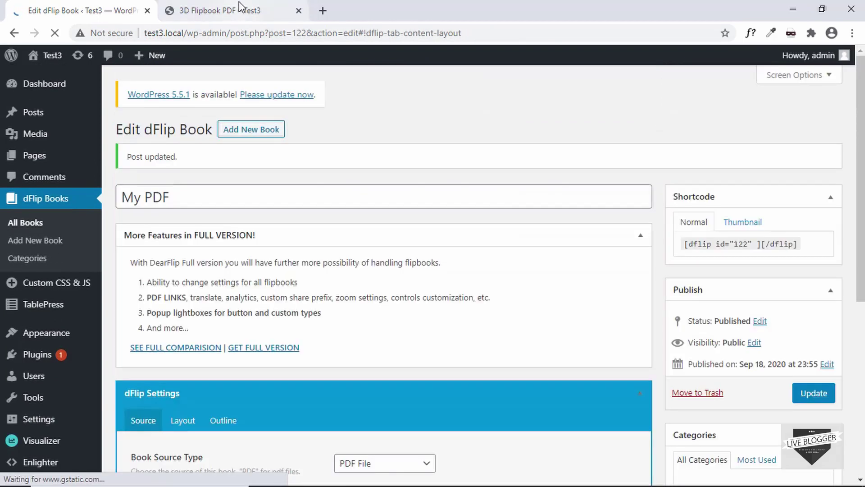
left_click(239, 7)
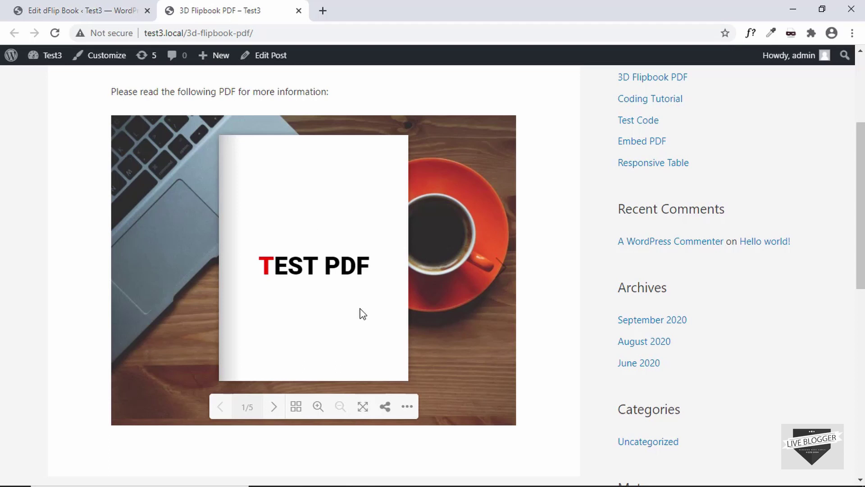
left_click(404, 259)
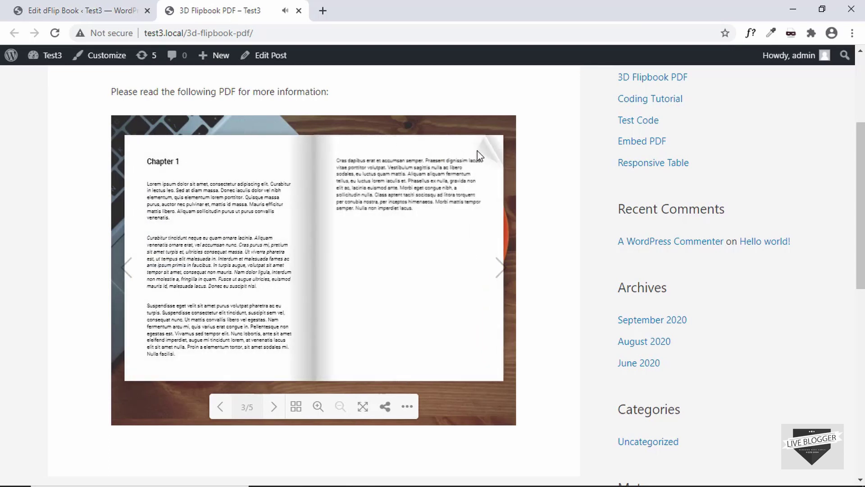
left_click_drag(442, 181, 475, 179)
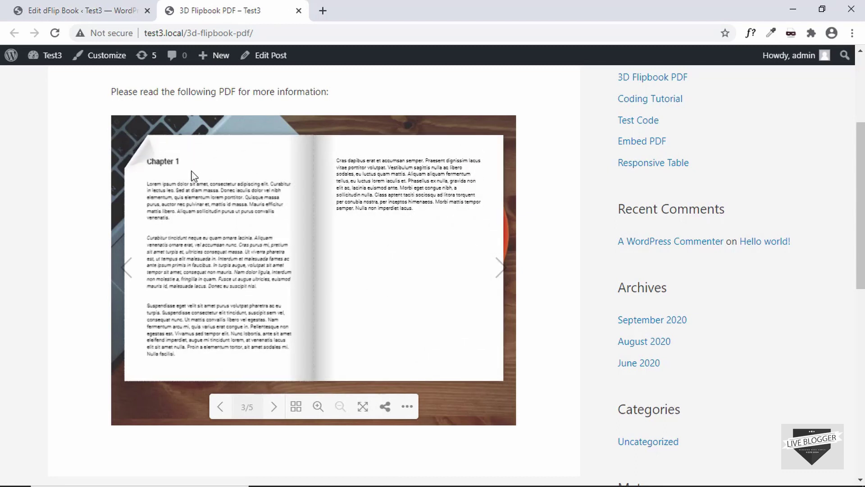
left_click_drag(193, 174, 523, 174)
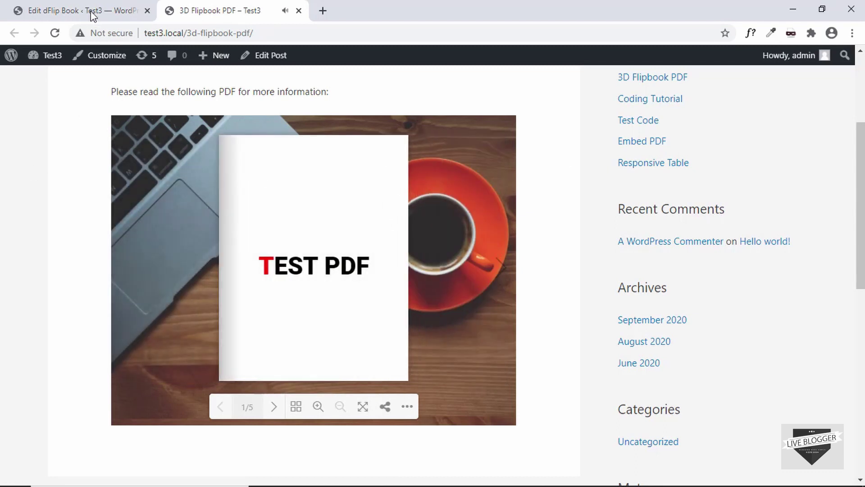
Examine the book's outline settings, including the Auto Enable Outline and Overwrite PDF Outline options
left_click(90, 11)
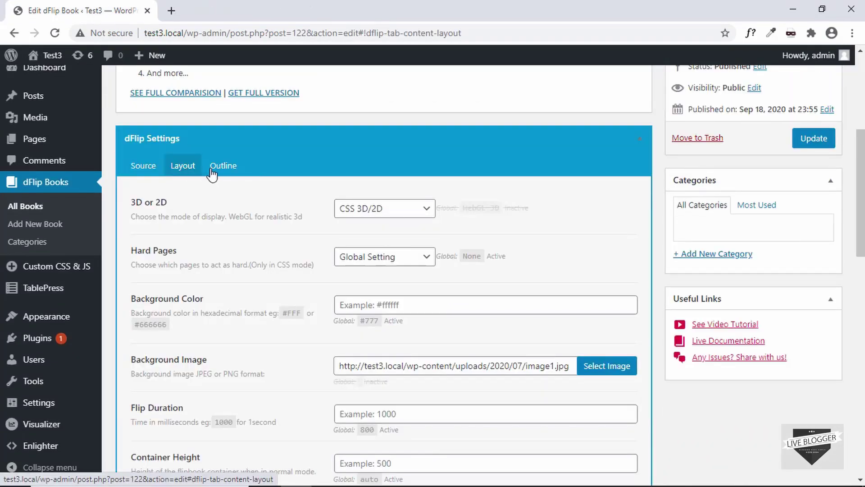
left_click(231, 171)
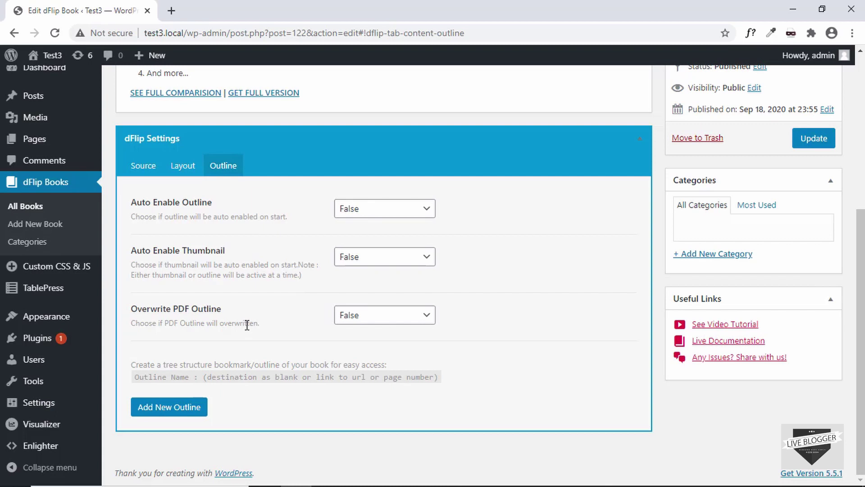
left_click_drag(208, 365, 267, 363)
left_click(370, 366)
left_click(385, 217)
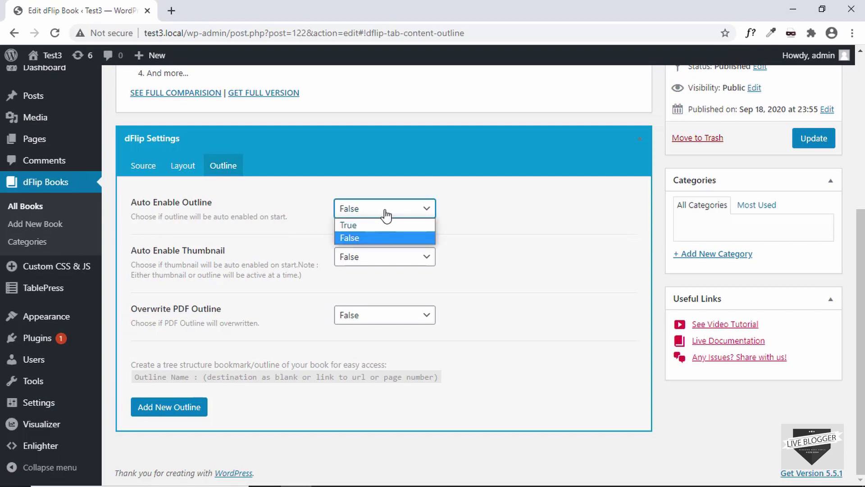
left_click(490, 230)
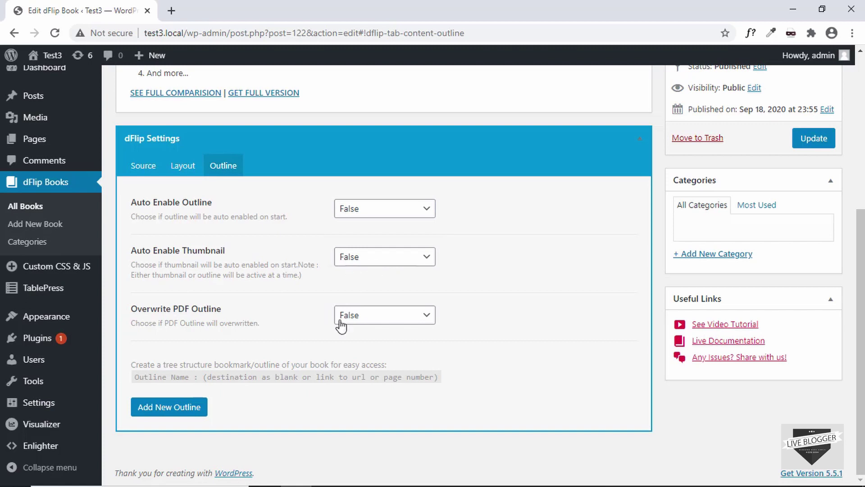
left_click(378, 318)
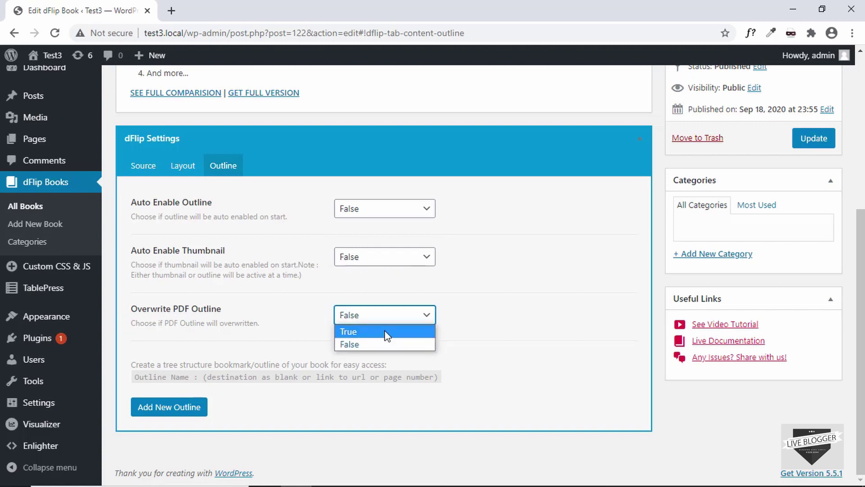
left_click(270, 349)
Set Auto Enable Outline to True and add an outline named "This is the outline for page number 2" linked to page 2
left_click(388, 221)
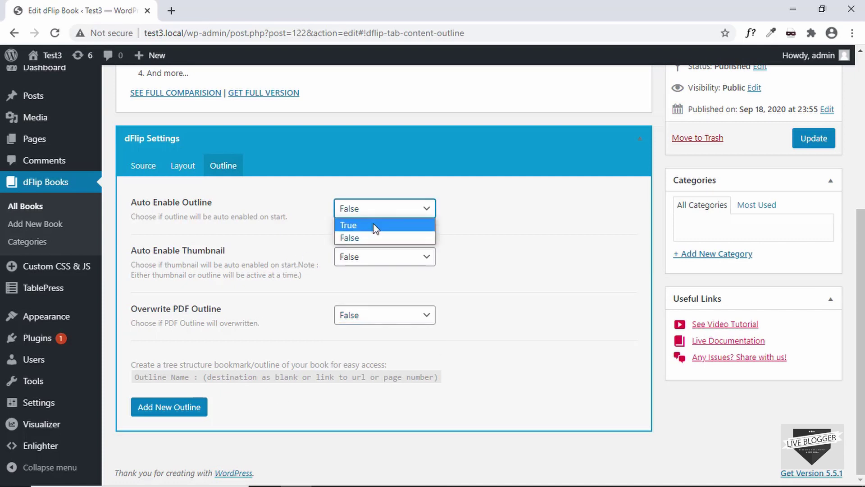
left_click(374, 227)
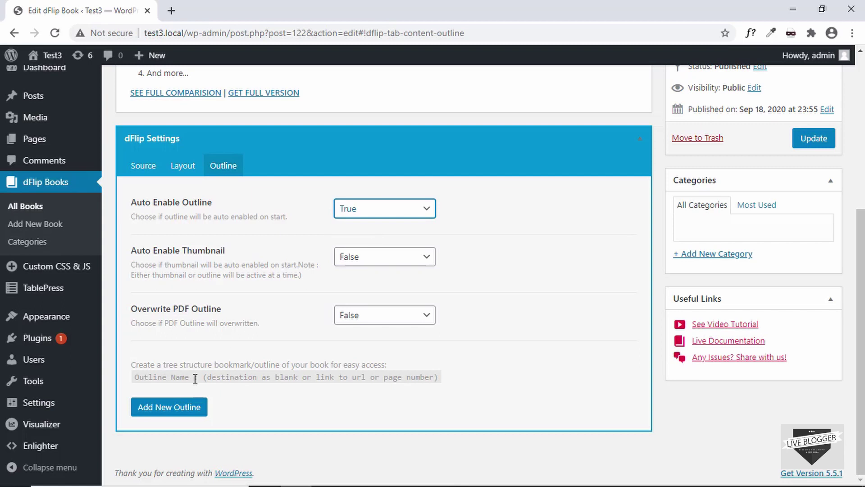
left_click(178, 408)
type("This is the outline for")
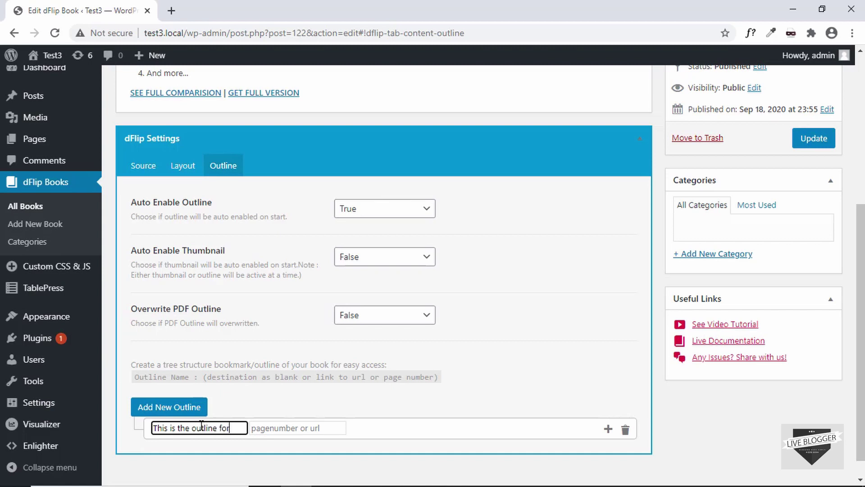
type(" page number")
left_click(305, 428)
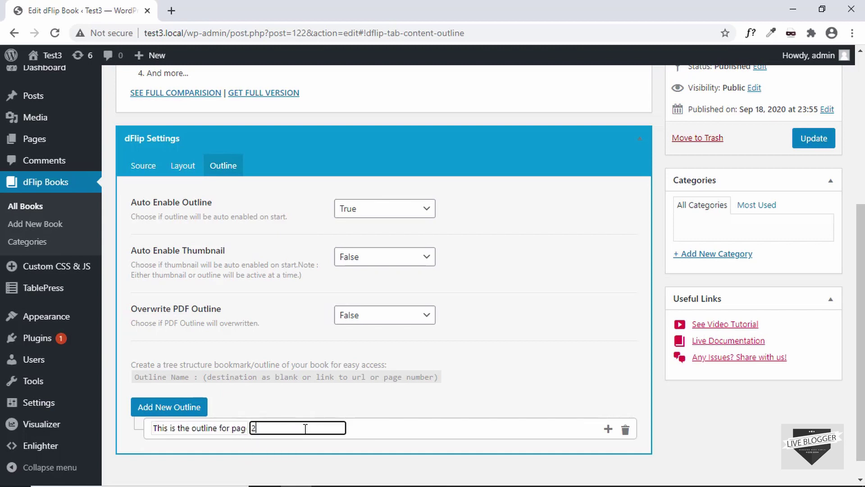
type("2")
left_click(376, 397)
scroll(375, 397, "down", 1)
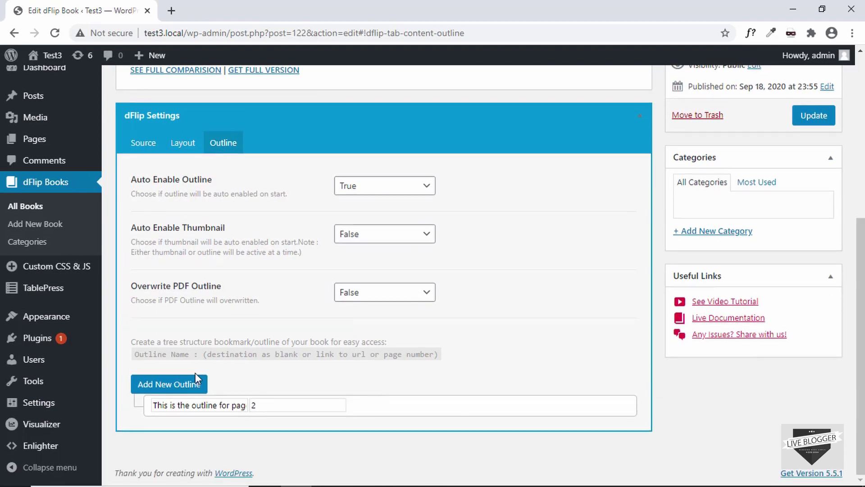
Add a second outline named "This is the outline for page number 4" linked to page 4, and update the book
left_click(173, 384)
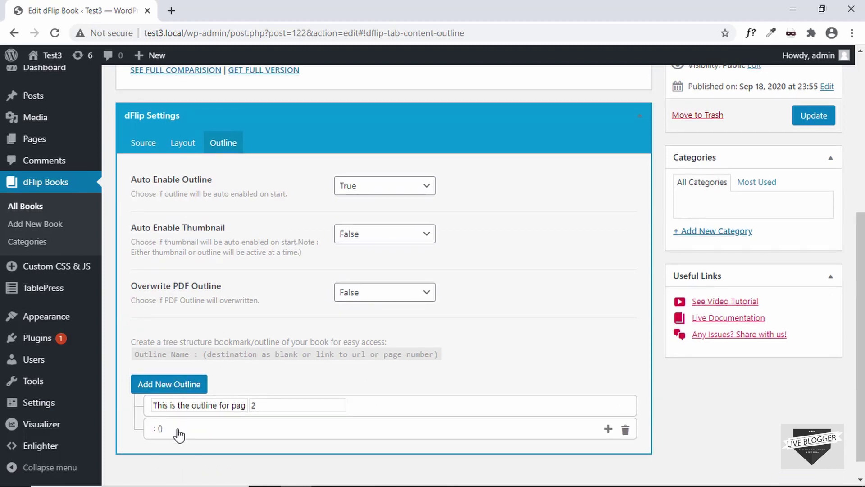
left_click(180, 434)
left_click(178, 430)
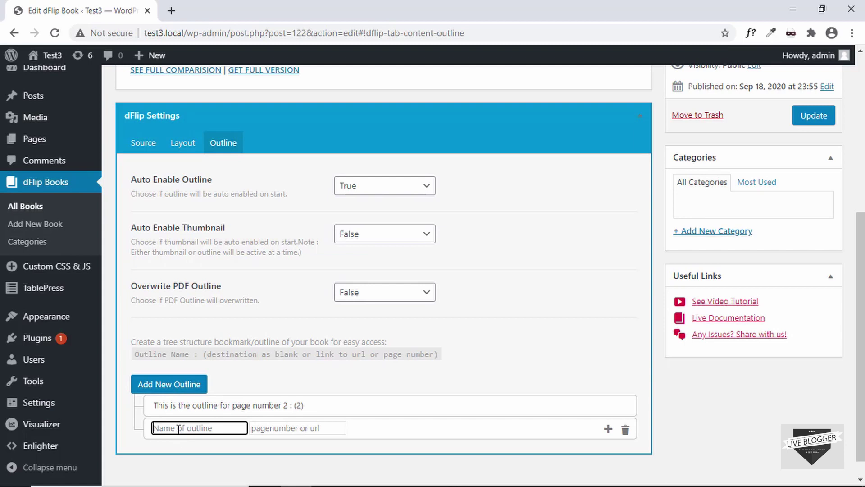
type("This is the outline for page number 4")
key("Tab")
type("4")
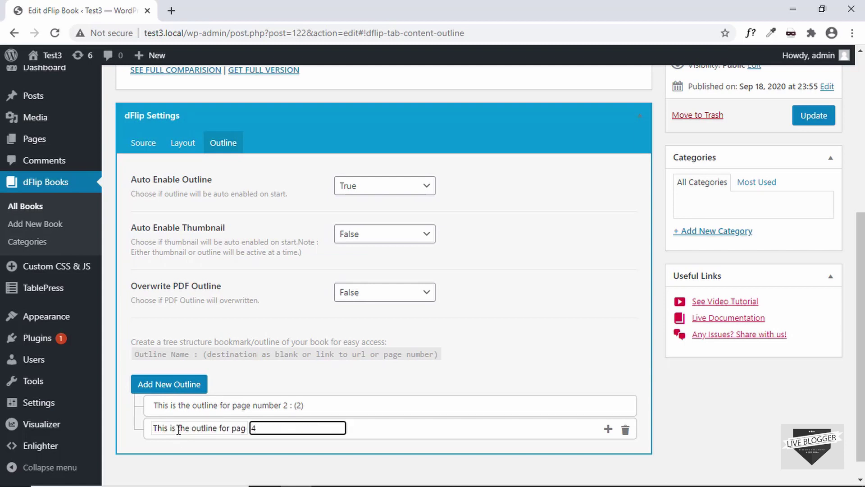
left_click(556, 312)
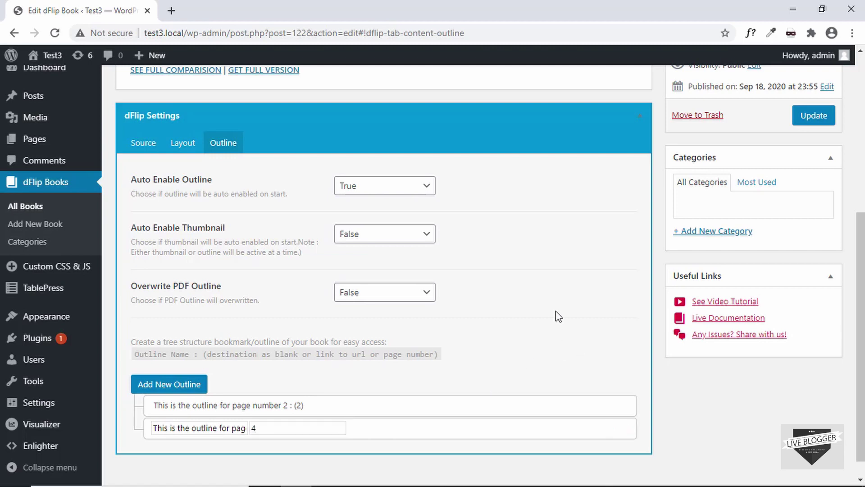
left_click(813, 118)
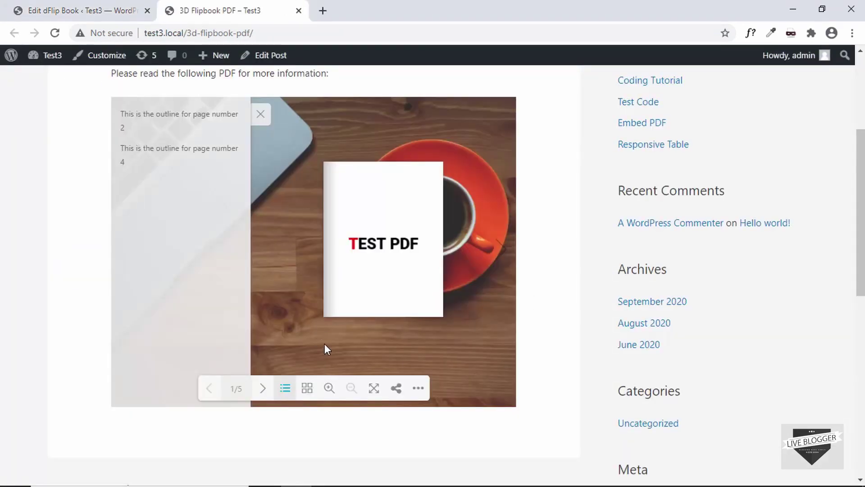
View the published flipbook in full screen and test the outline entries for pages 4 and 2, then turn one spread forward
left_click(374, 388)
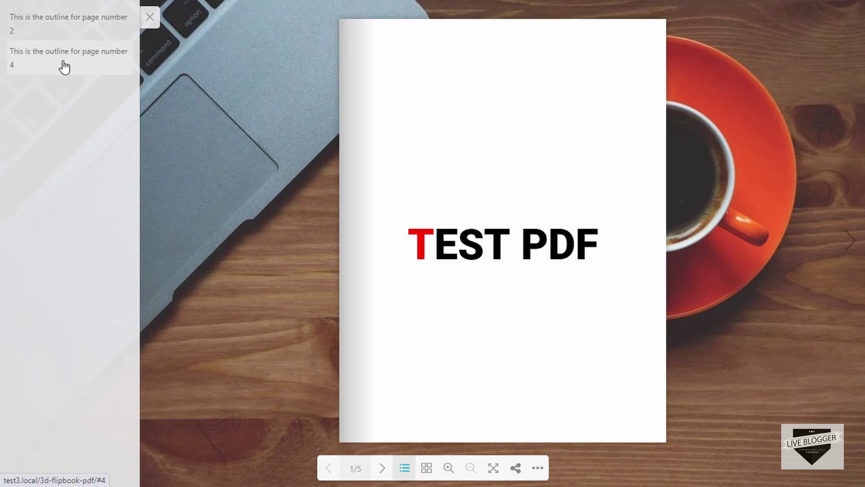
left_click(90, 68)
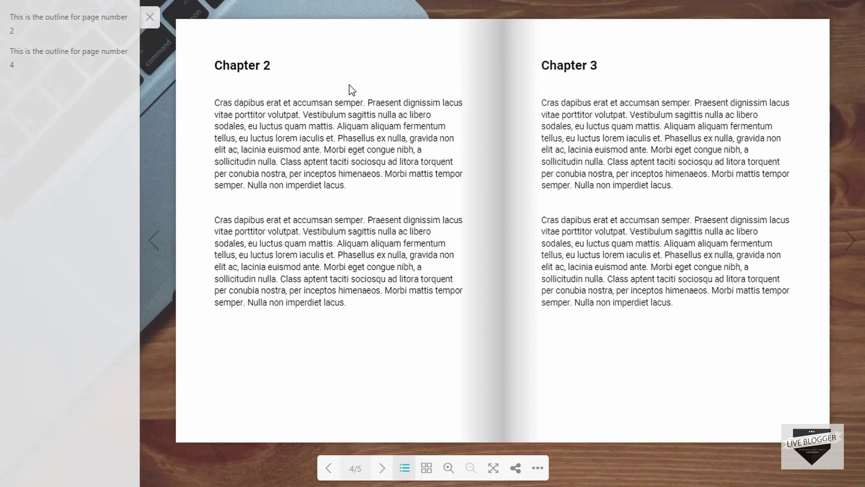
left_click(56, 30)
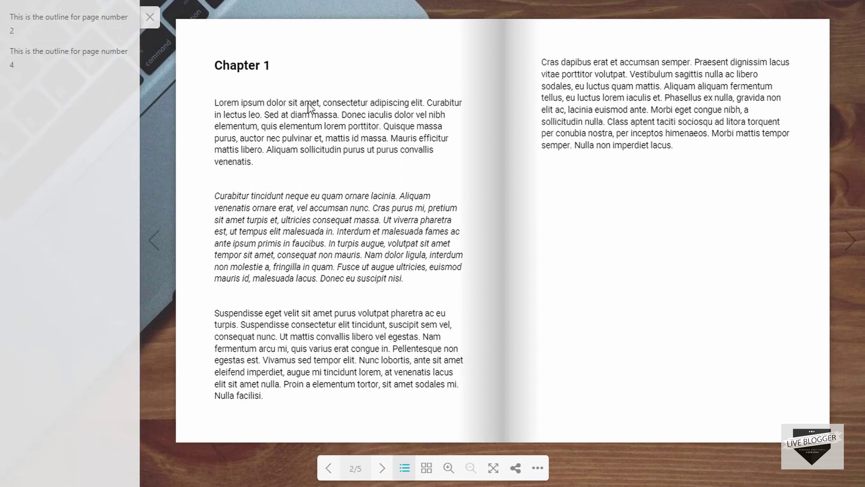
key("Right")
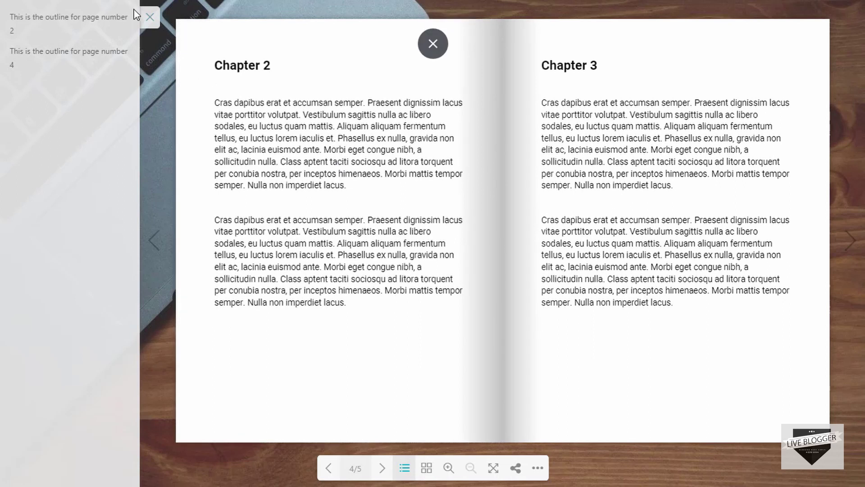
Test hiding and reshowing the flipbook's outline, hide it again, and exit full screen
left_click(150, 17)
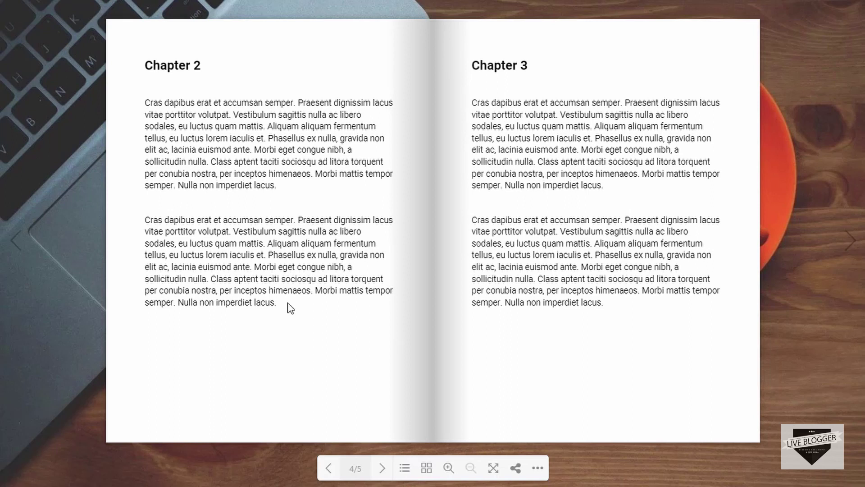
left_click(404, 469)
left_click(150, 18)
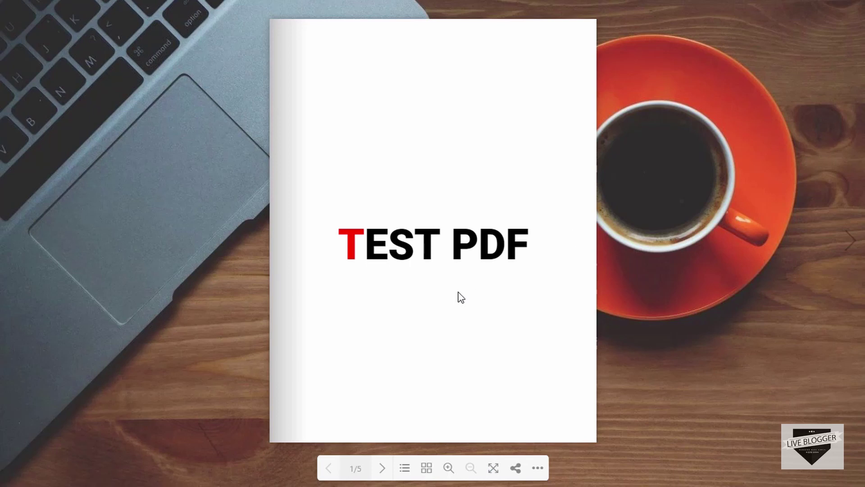
left_click(493, 468)
Set the My PDF book's source type to Images and add the pink desk photo from the media library as its first page
left_click(72, 6)
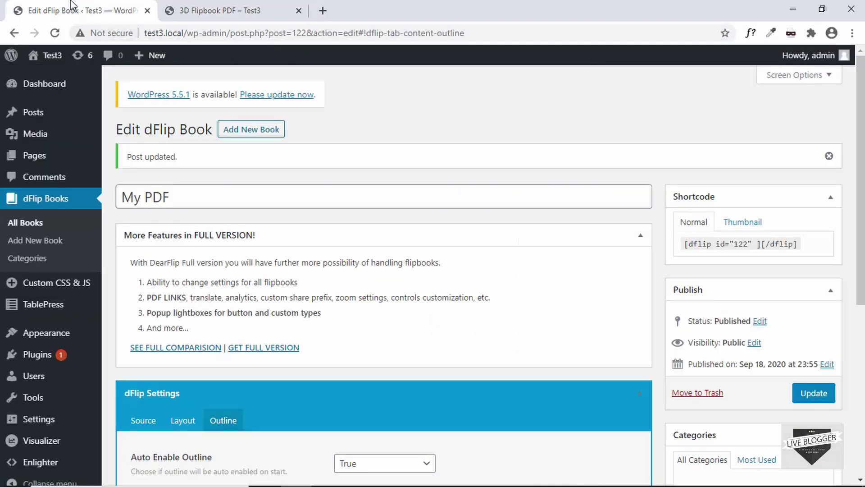
scroll(481, 257, "down", 6)
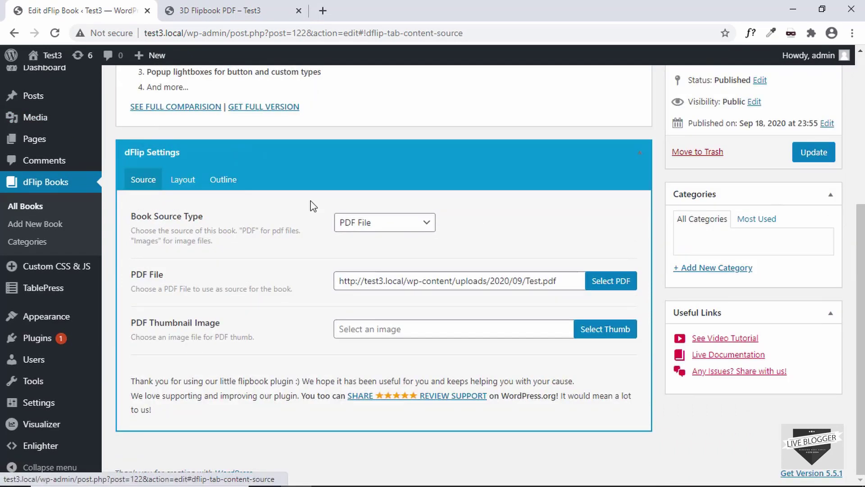
left_click(407, 225)
left_click(394, 248)
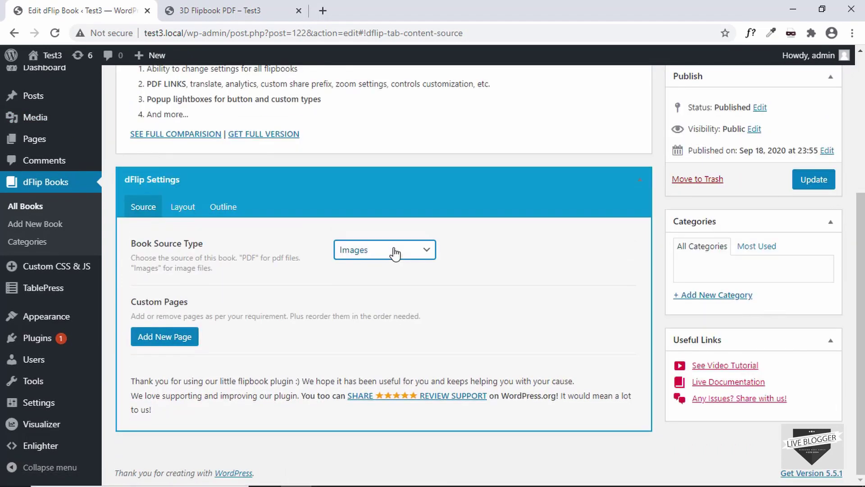
left_click(168, 337)
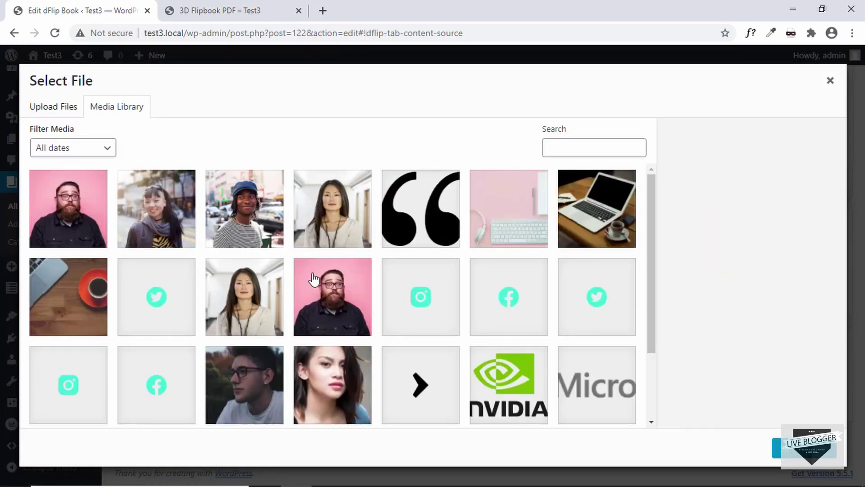
left_click(513, 227)
left_click(804, 448)
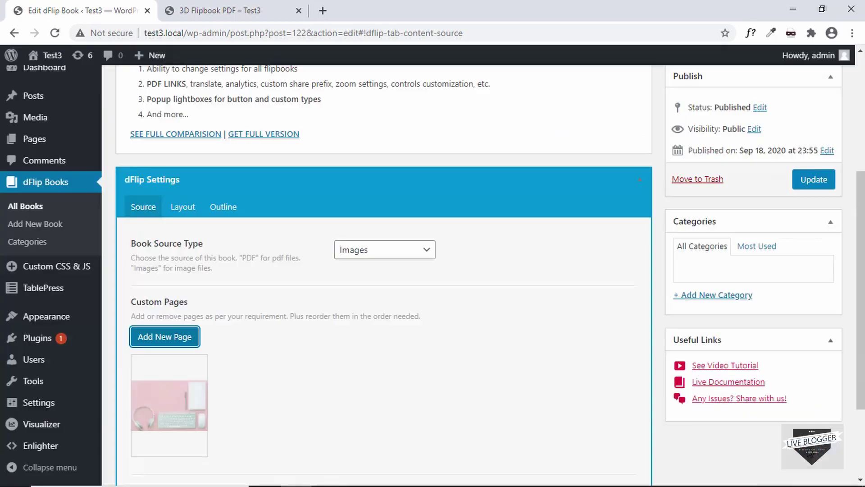
Add image2.jpg and image1.jpg from the media library as the second and third custom pages, and update the book
scroll(151, 359, "down", 1)
left_click(183, 277)
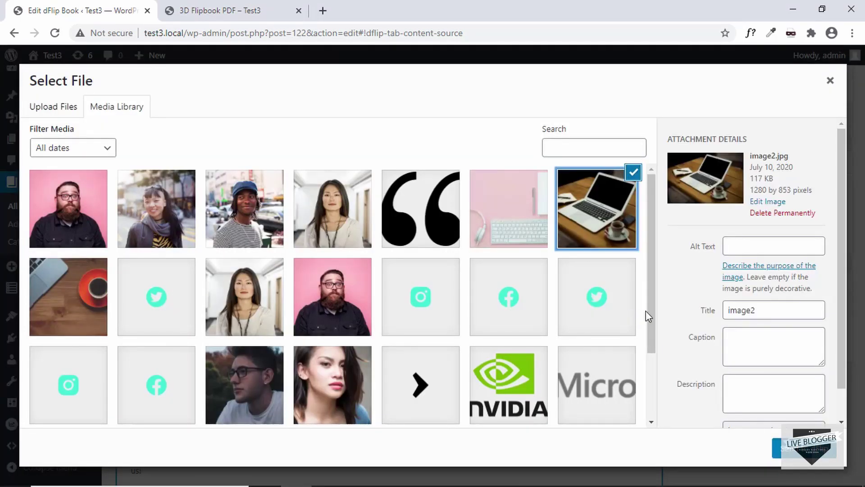
left_click(780, 446)
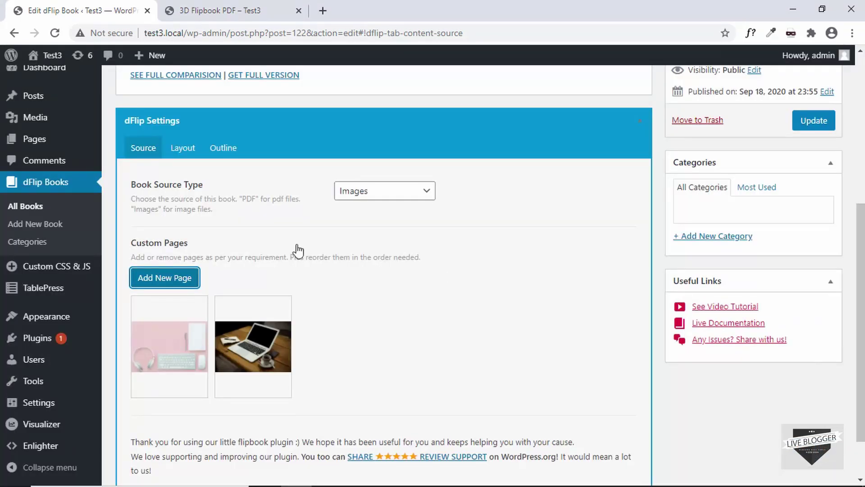
left_click(189, 275)
left_click(80, 297)
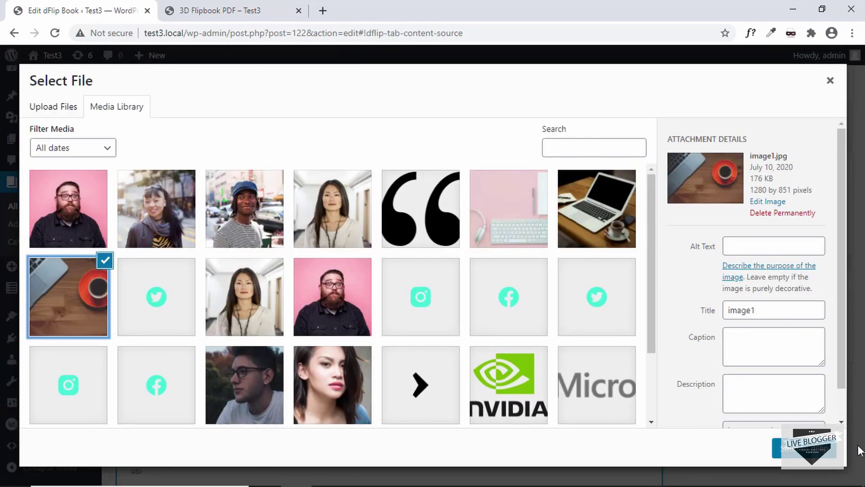
left_click(777, 447)
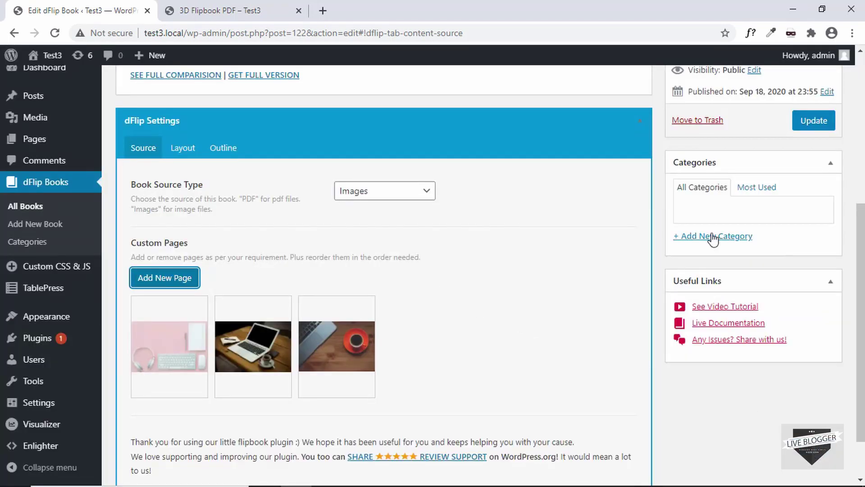
left_click(813, 123)
Reload the published 3D Flipbook PDF post, view the image flipbook in full screen, turn to the last spread, and exit full screen
left_click(224, 9)
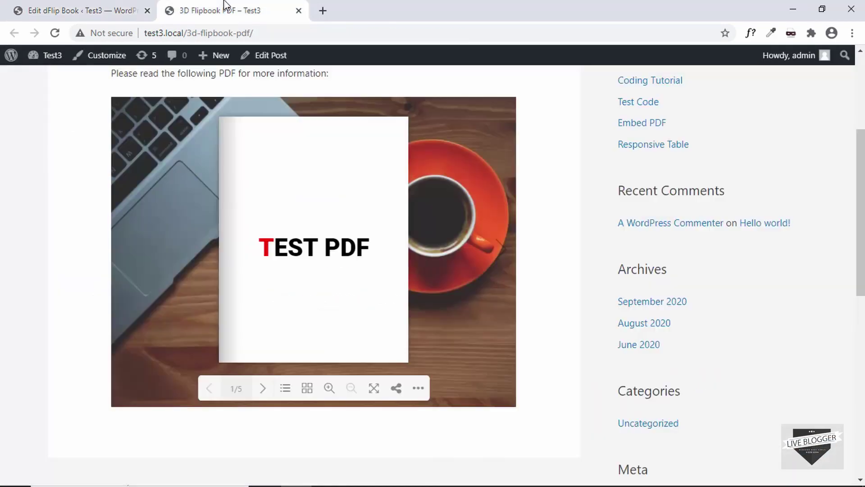
left_click(249, 38)
key("Return")
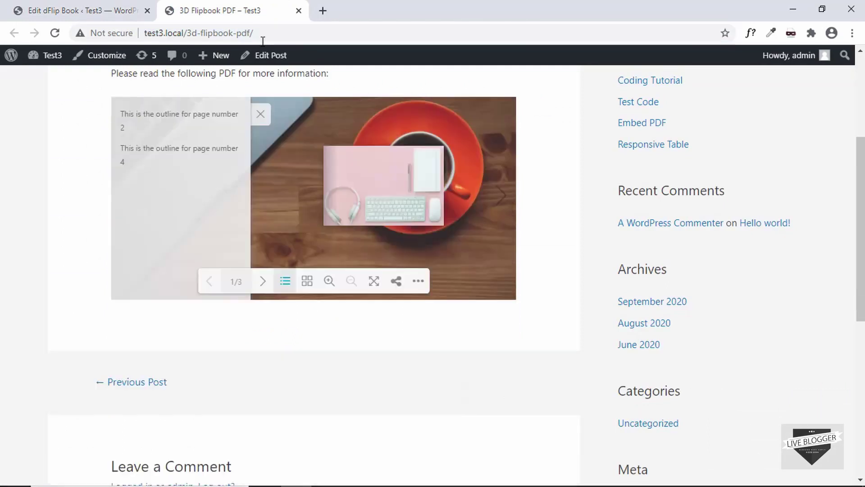
left_click(374, 281)
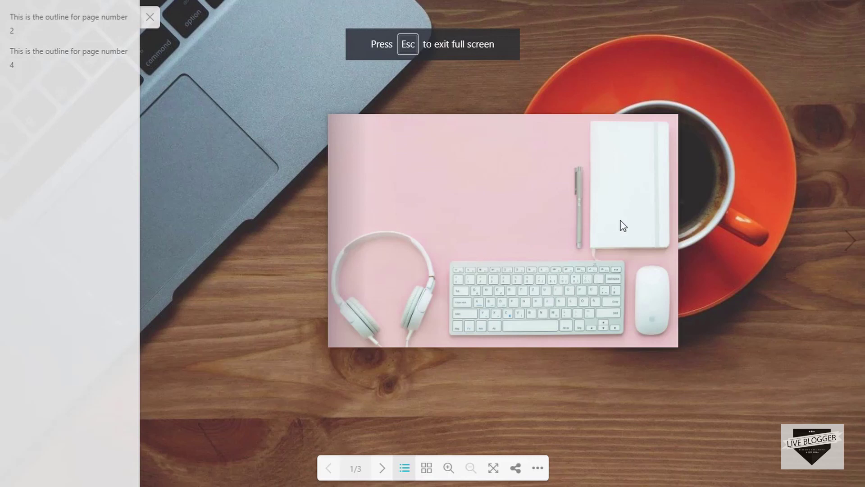
left_click(670, 155)
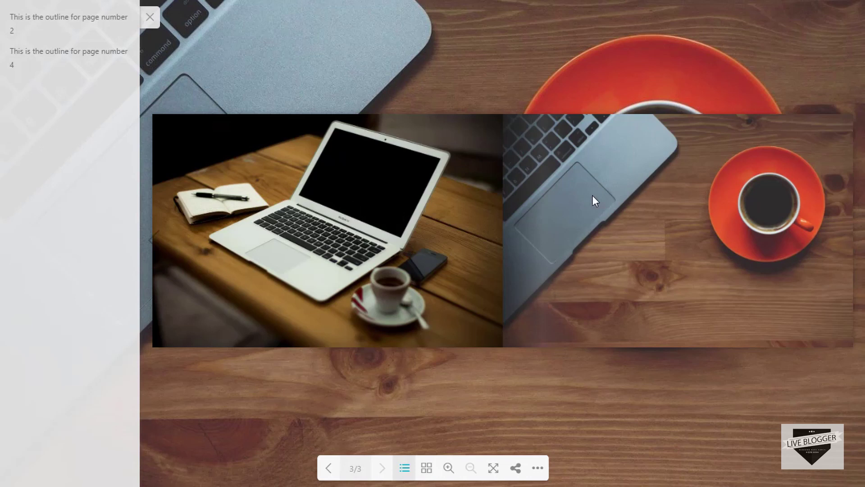
key("Escape")
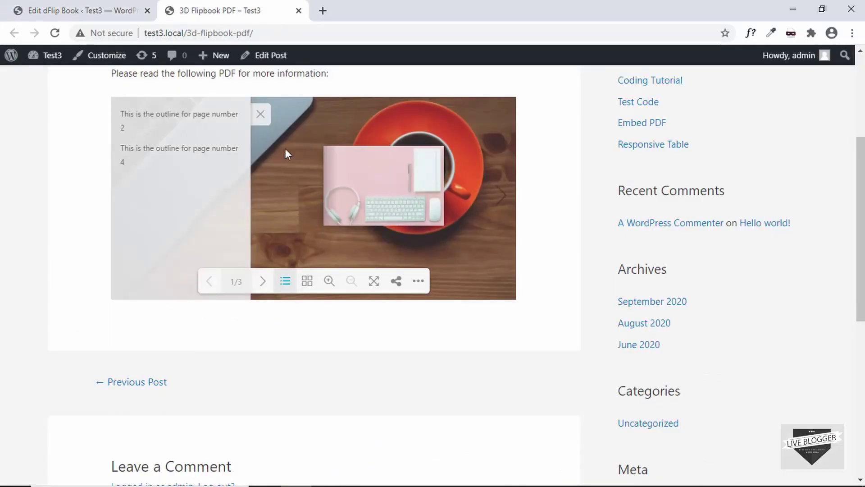
Hide the published flipbook's outline, reopen the book in full screen, and turn from the cover to the last spread
left_click(260, 113)
left_click(97, 9)
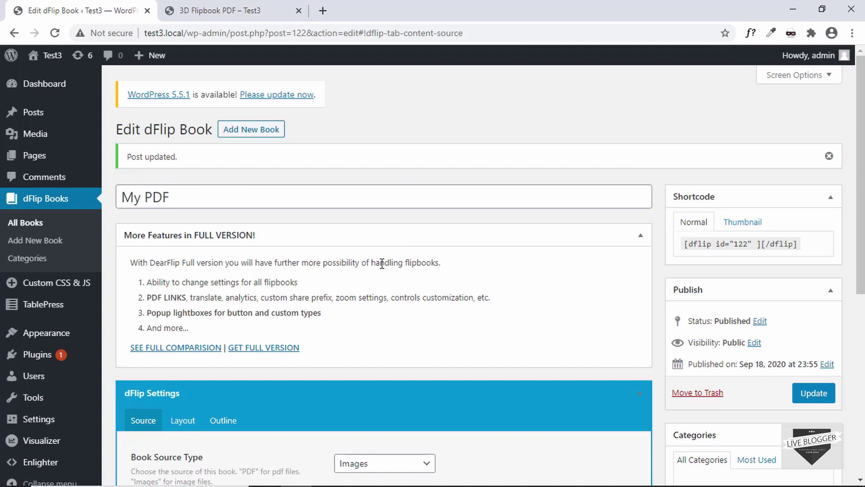
left_click(197, 10)
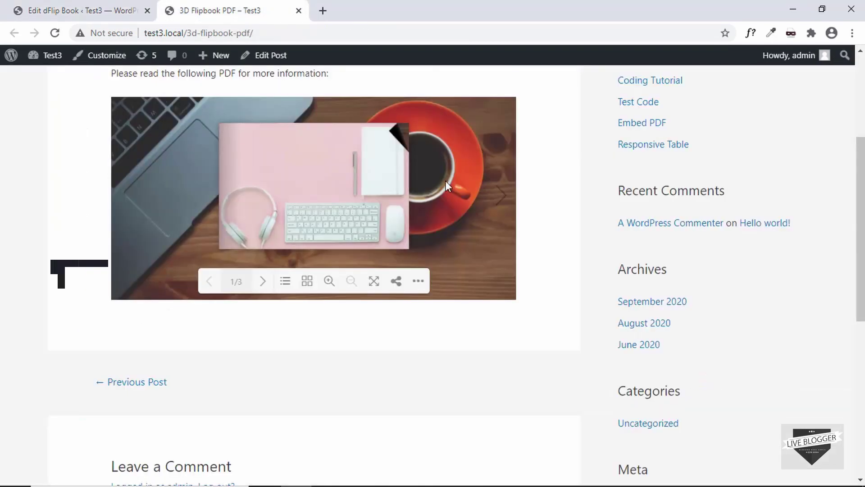
left_click(373, 281)
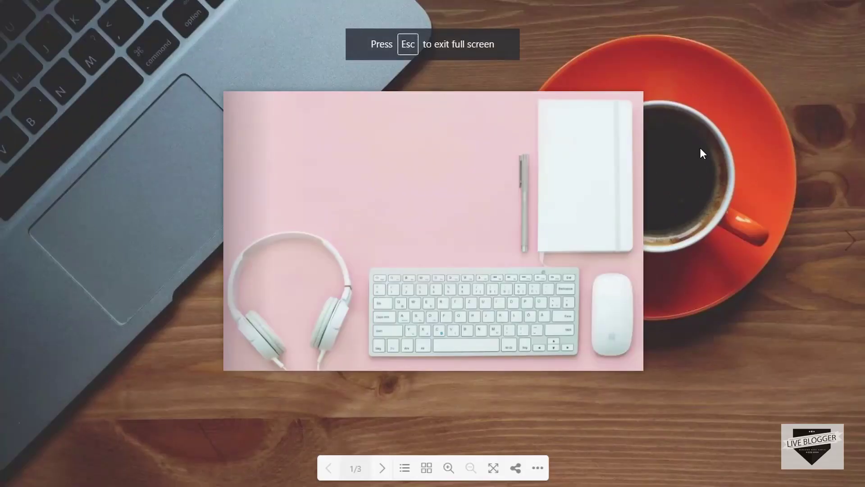
left_click(595, 148)
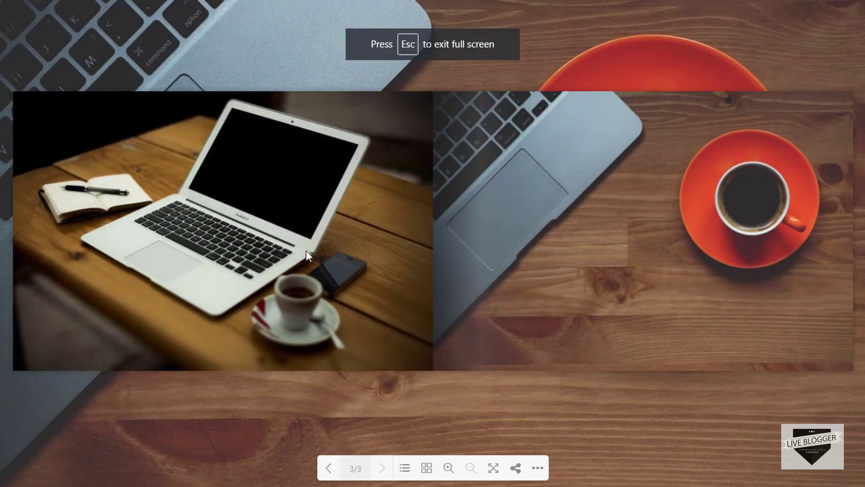